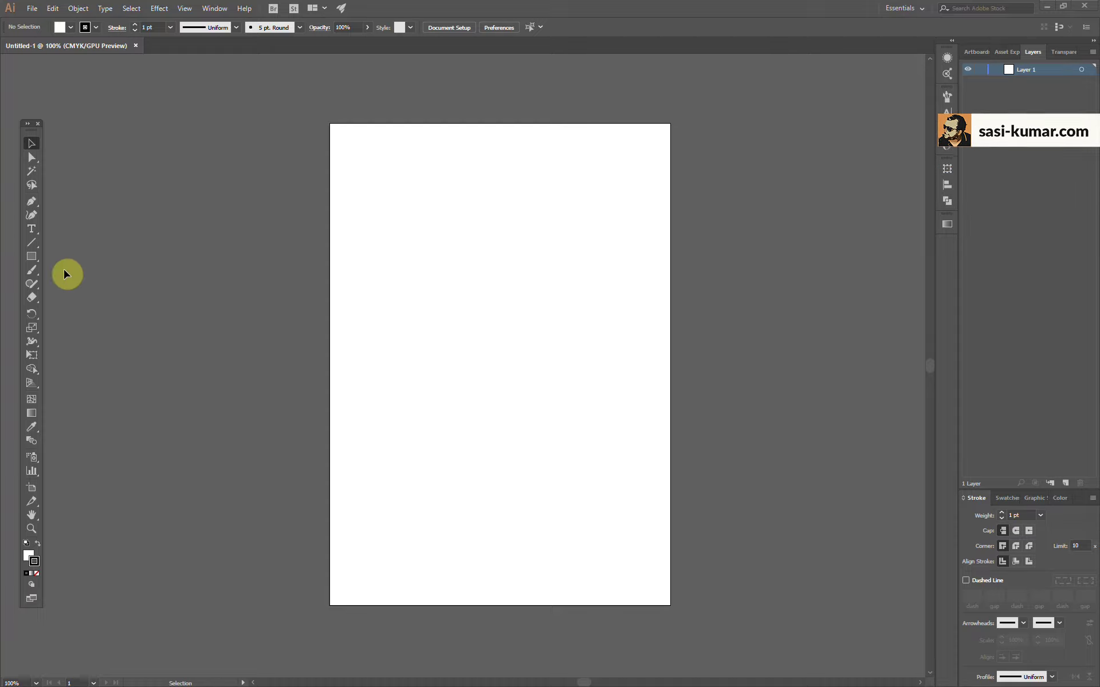
Draw a rectangle over the whole artboard with a bright yellow fill and no stroke
left_click(35, 260)
left_click_drag(339, 128, 664, 599)
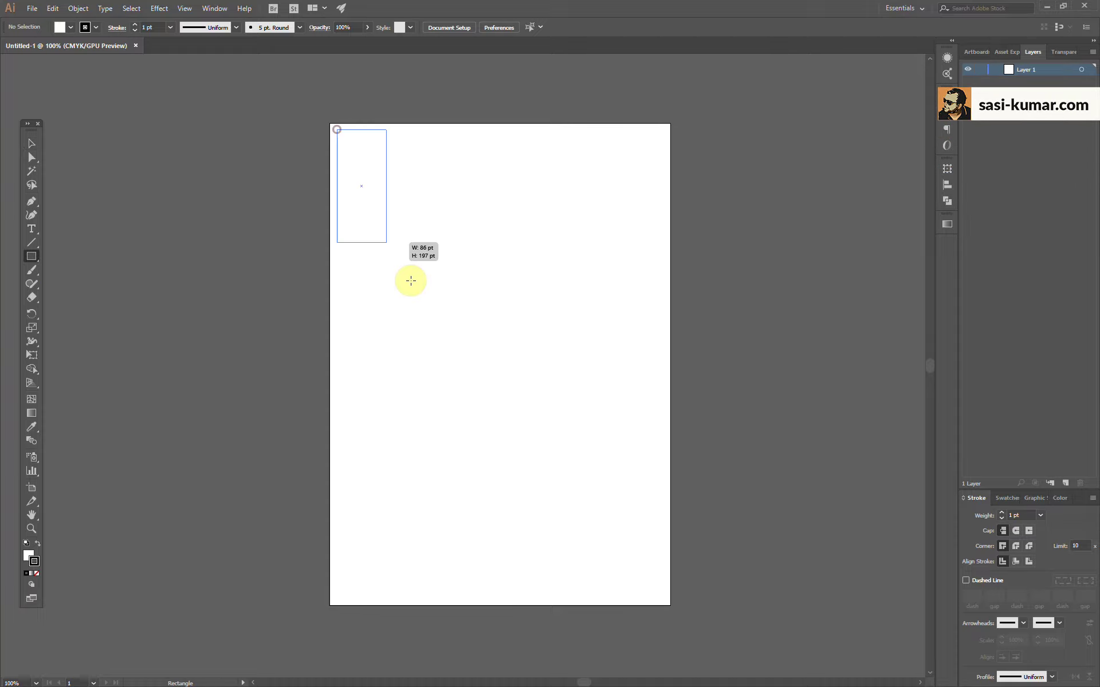
left_click(38, 543)
left_click(37, 573)
double_click(29, 559)
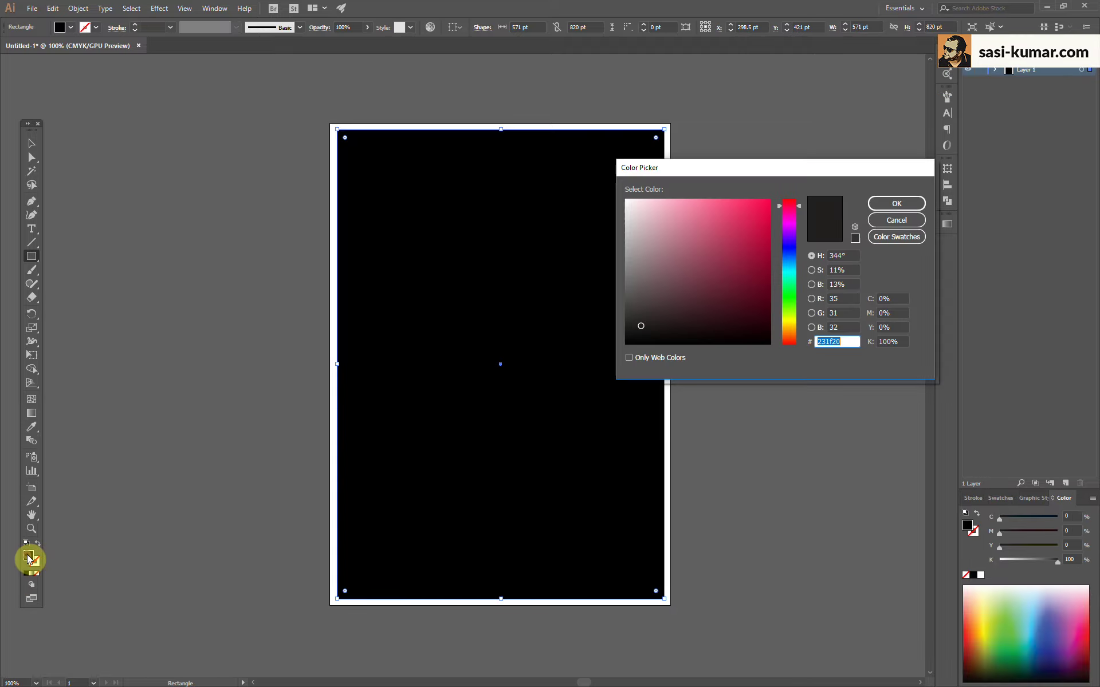
left_click_drag(789, 332, 790, 319)
left_click(736, 242)
left_click(893, 205)
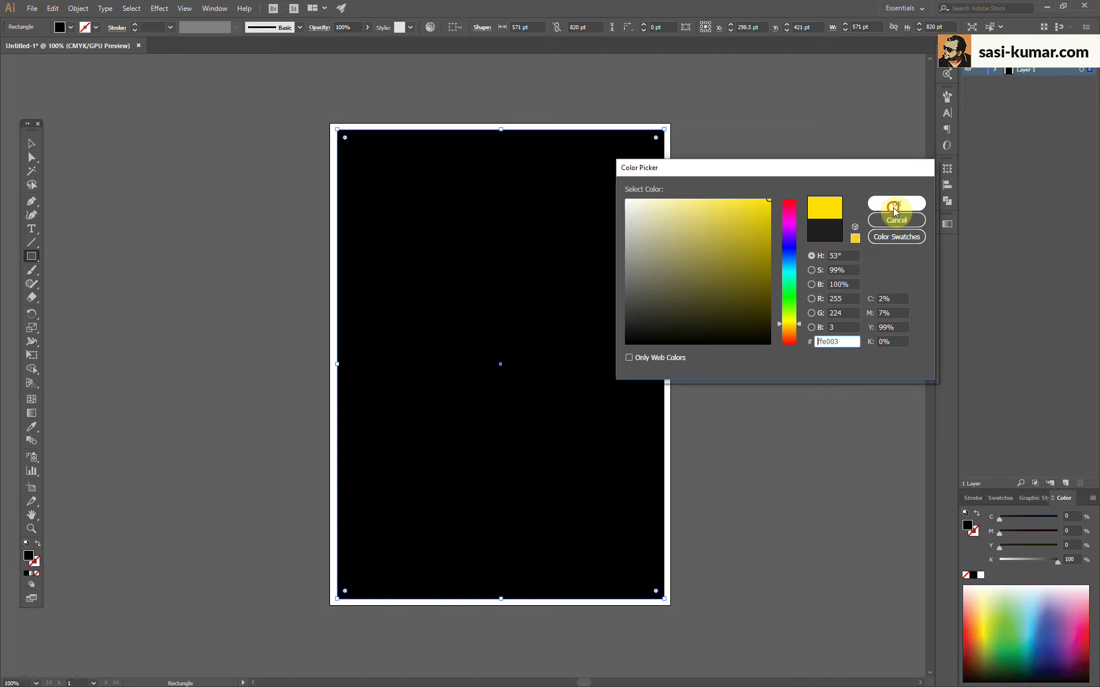
Centre the yellow rectangle horizontally and vertically on the artboard
left_click(32, 143)
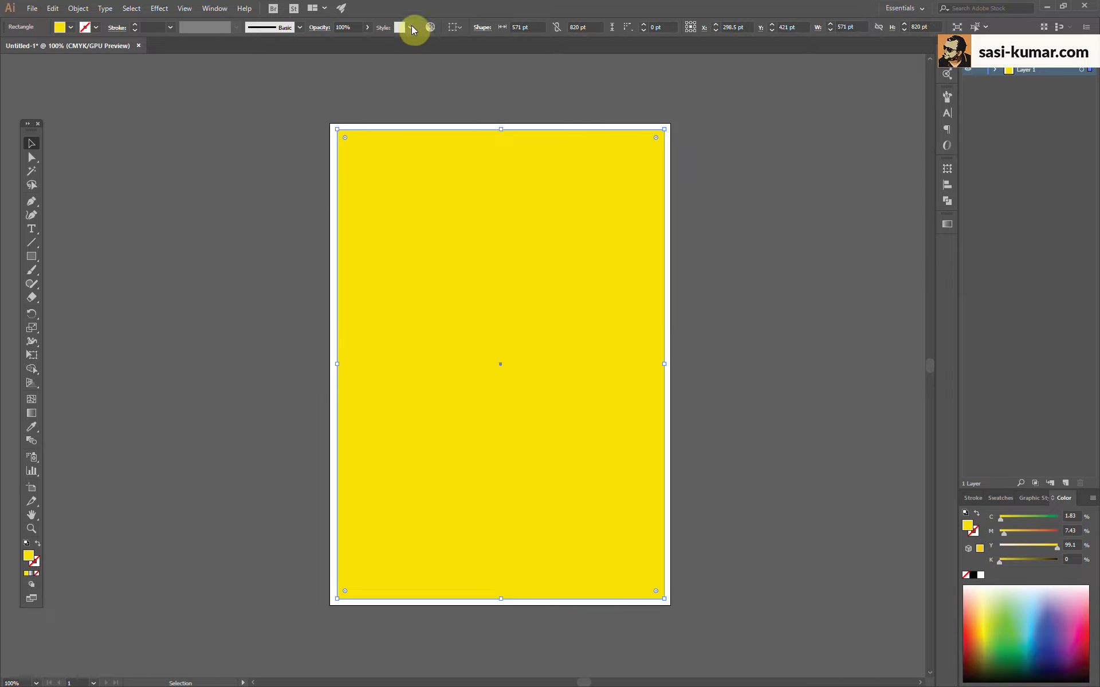
left_click(482, 65)
left_click(538, 27)
left_click(825, 234)
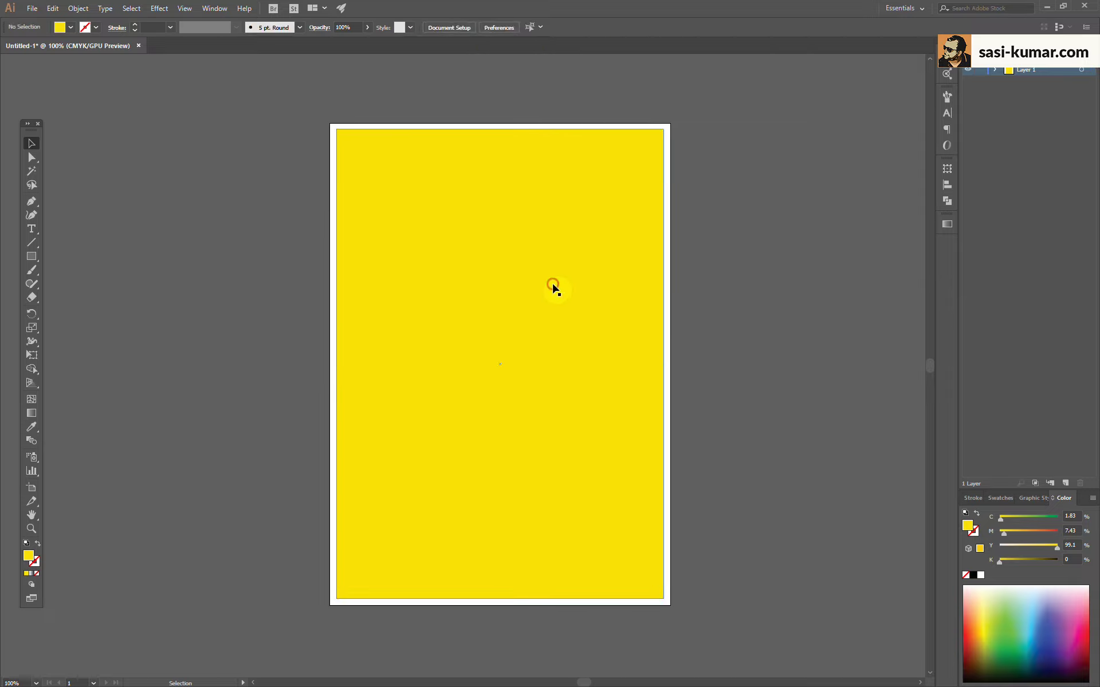
left_click(553, 289)
Draw a circle near the top of the page and fill it dark navy
left_click(782, 325)
key("ctrl+plus")
key("ctrl+plus")
key("ctrl+plus")
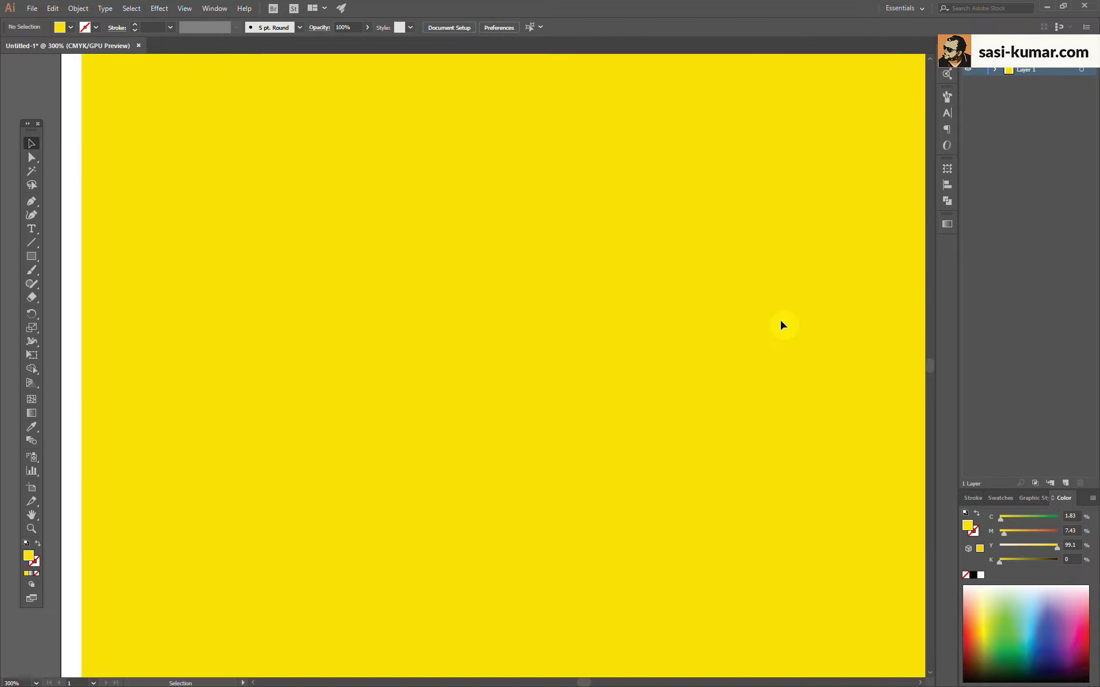
mouse_move(543, 167)
left_mouse_down()
mouse_move(381, 602)
mouse_move(452, 578)
left_mouse_up()
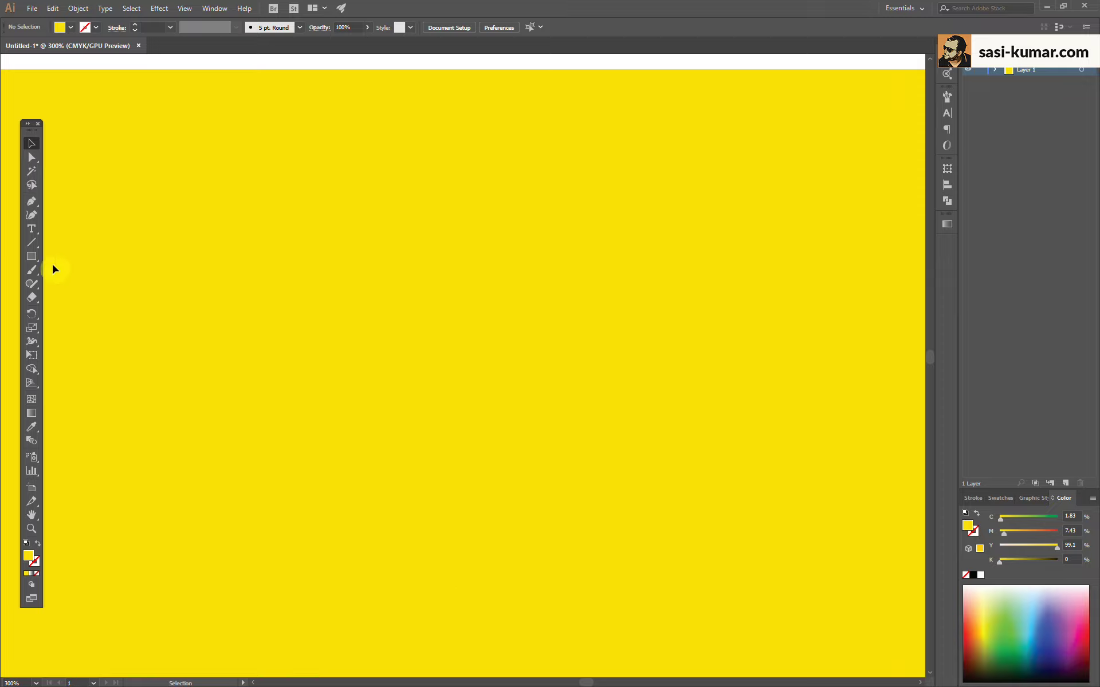
left_click_drag(31, 256, 77, 285)
left_click_drag(462, 287, 529, 389)
double_click(29, 556)
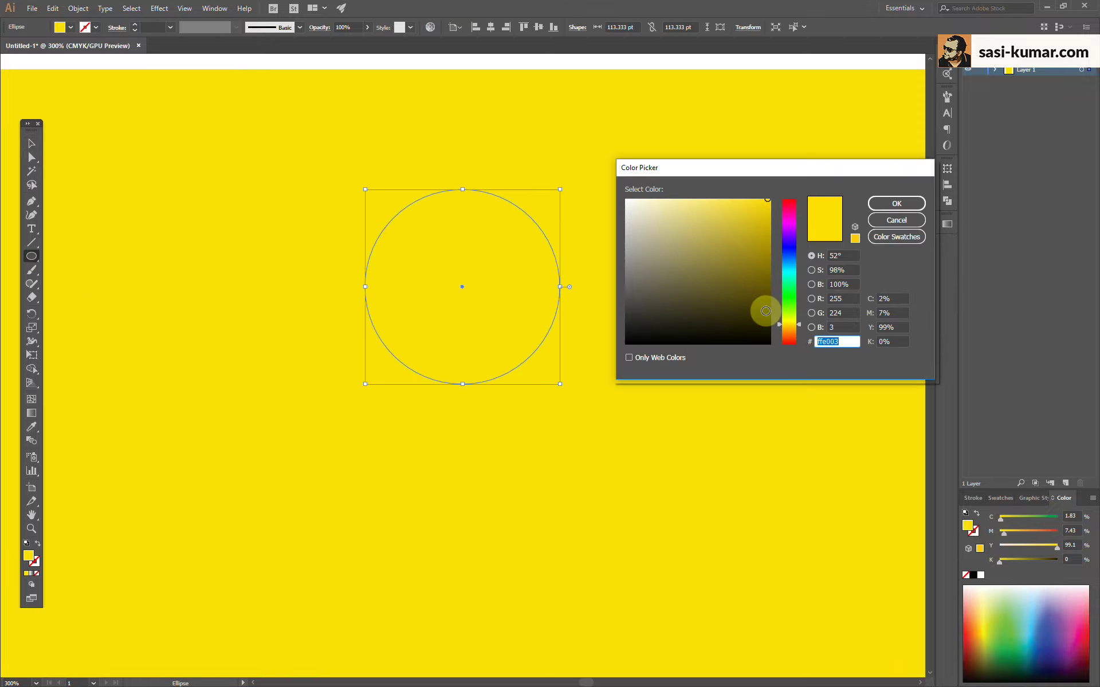
left_click(792, 265)
left_click_drag(722, 319, 702, 317)
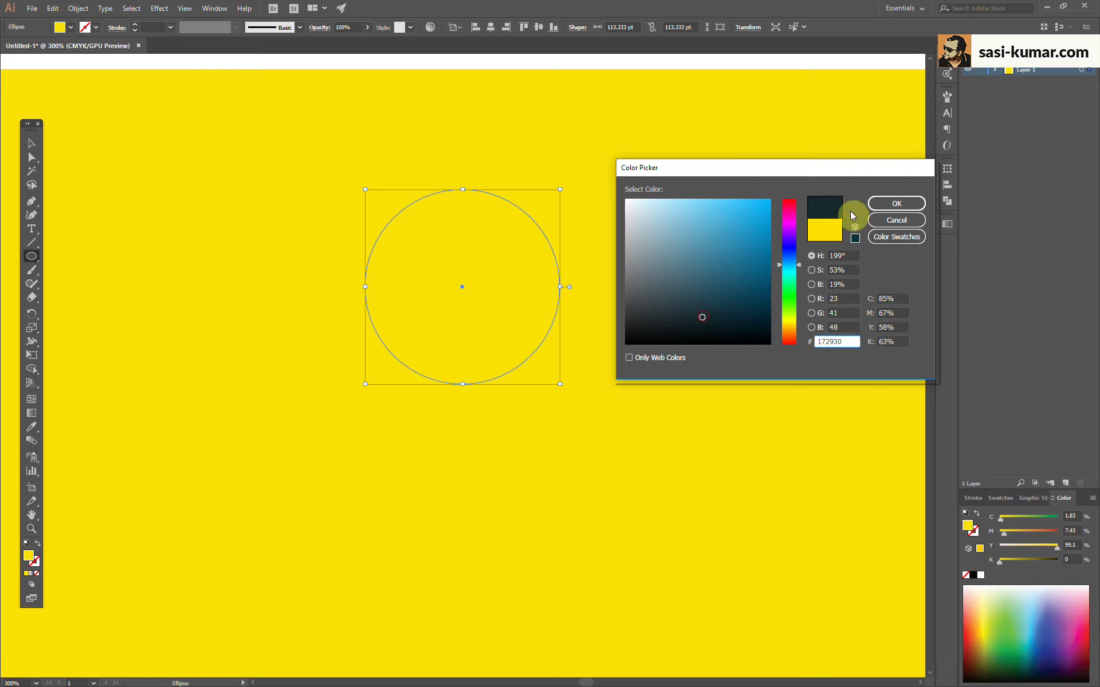
left_click(886, 205)
Alt-drag copies of the navy circle to the right and below it
key("v")
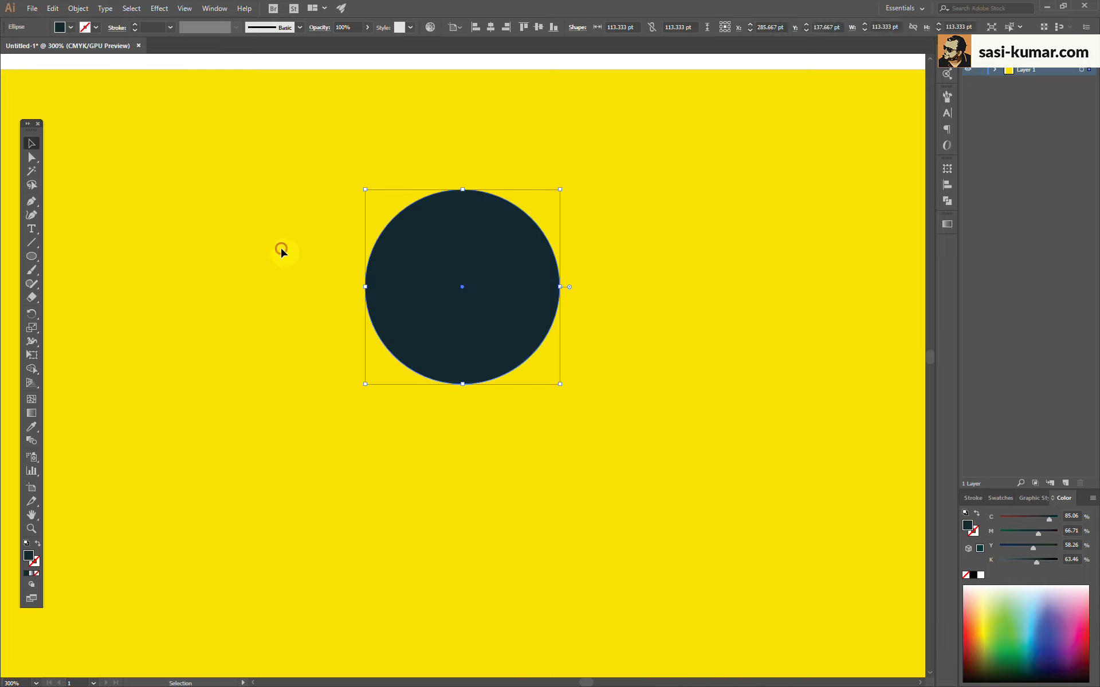
left_click(385, 435)
left_click_drag(385, 435, 356, 371)
left_click(441, 231)
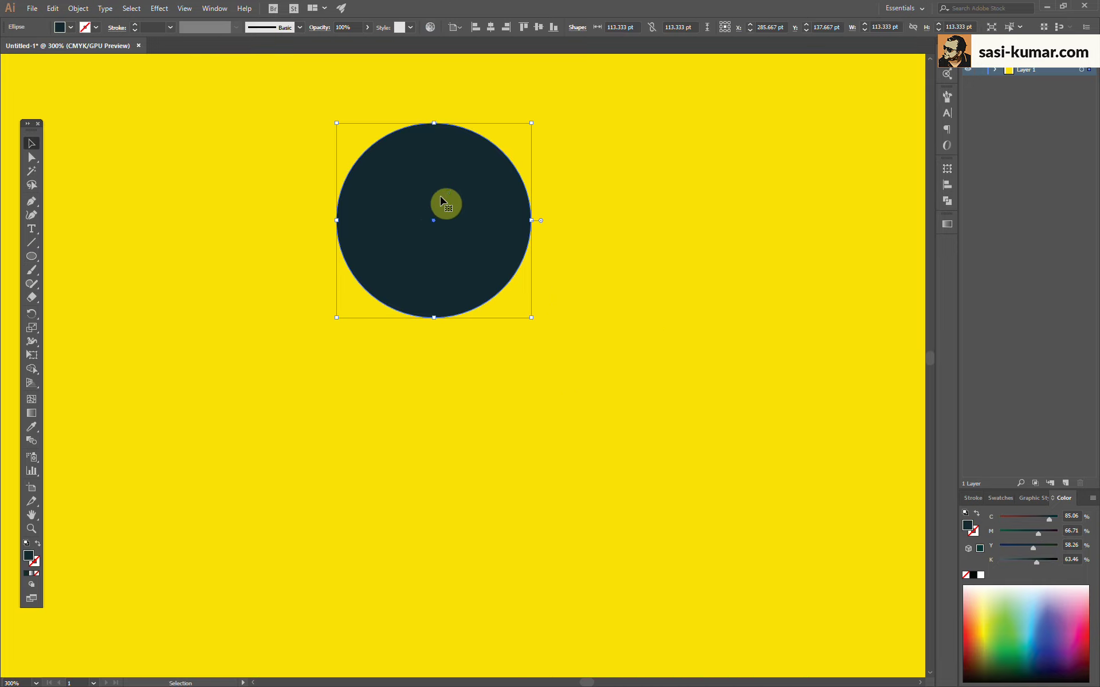
mouse_move(432, 224)
left_mouse_down()
mouse_move(754, 231)
mouse_move(430, 444)
mouse_move(417, 493)
left_mouse_up()
Horizontally centre the top-left and bottom circles on the artboard
left_click(482, 377)
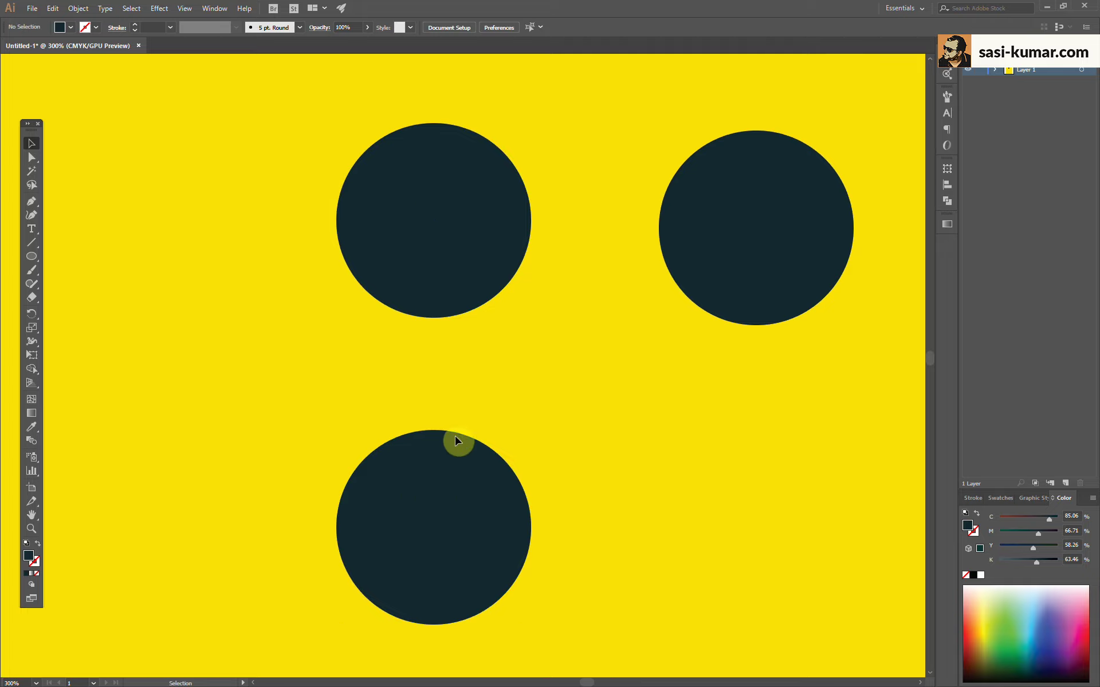
scroll(464, 357, "down", 2)
left_click(432, 456)
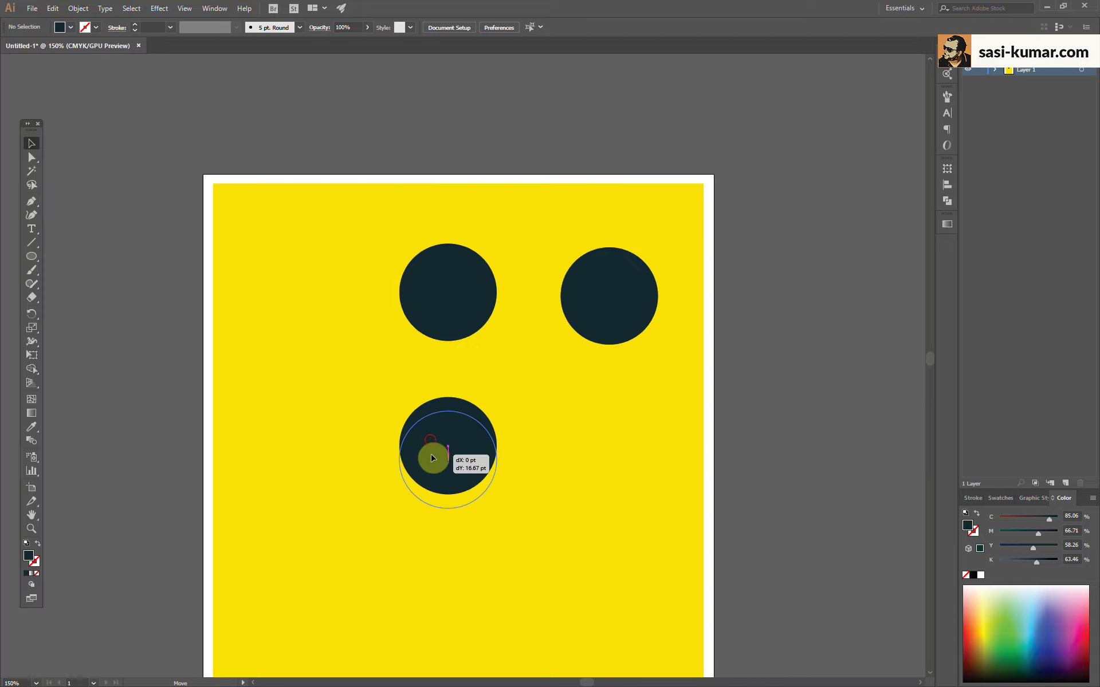
left_click(400, 299, "shift")
left_click(490, 27)
left_click(471, 209)
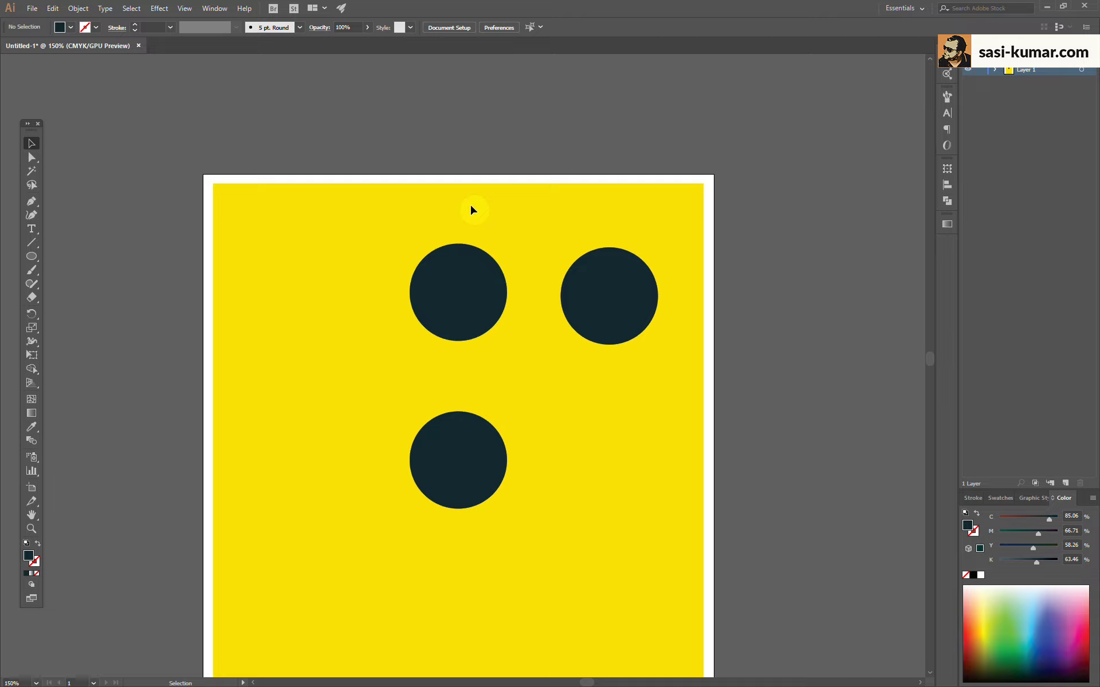
Move the right circle off the artboard, then draw a connecting bar and a tall ellipse beside it
left_click_drag(597, 310, 737, 322)
mouse_move(32, 256)
left_mouse_down()
mouse_move(81, 268)
mouse_move(86, 256)
left_mouse_up()
left_click_drag(434, 287, 481, 473)
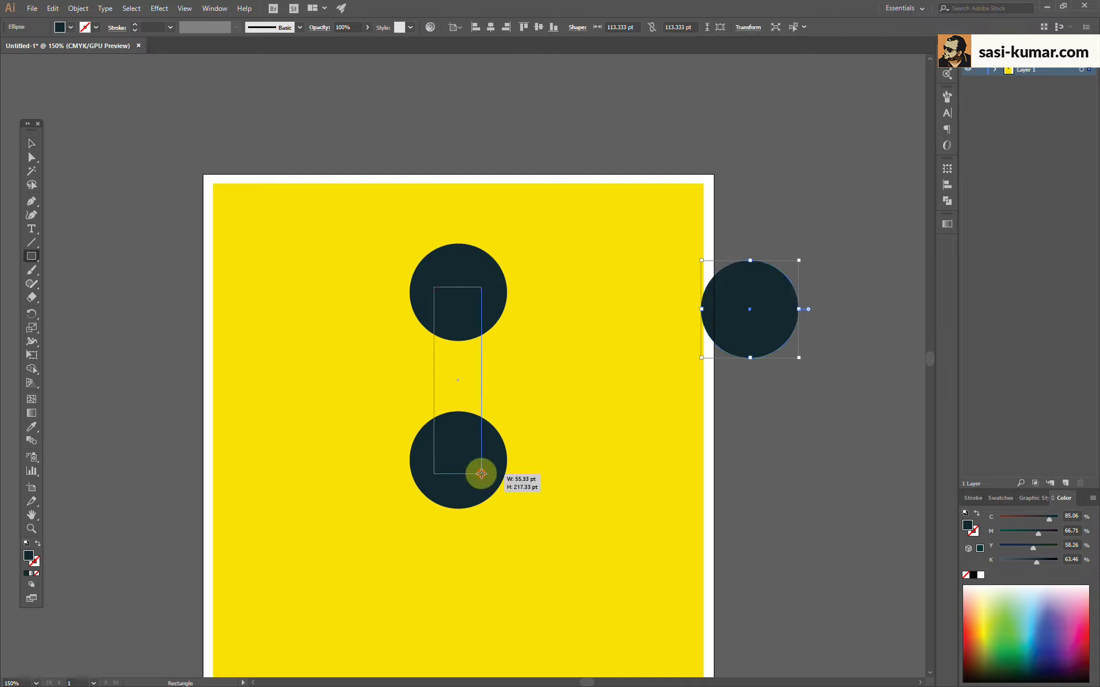
left_click(33, 154)
left_click_drag(487, 383, 496, 384)
key("l")
left_click_drag(485, 331, 582, 428)
key("v")
left_click_drag(532, 332, 542, 303)
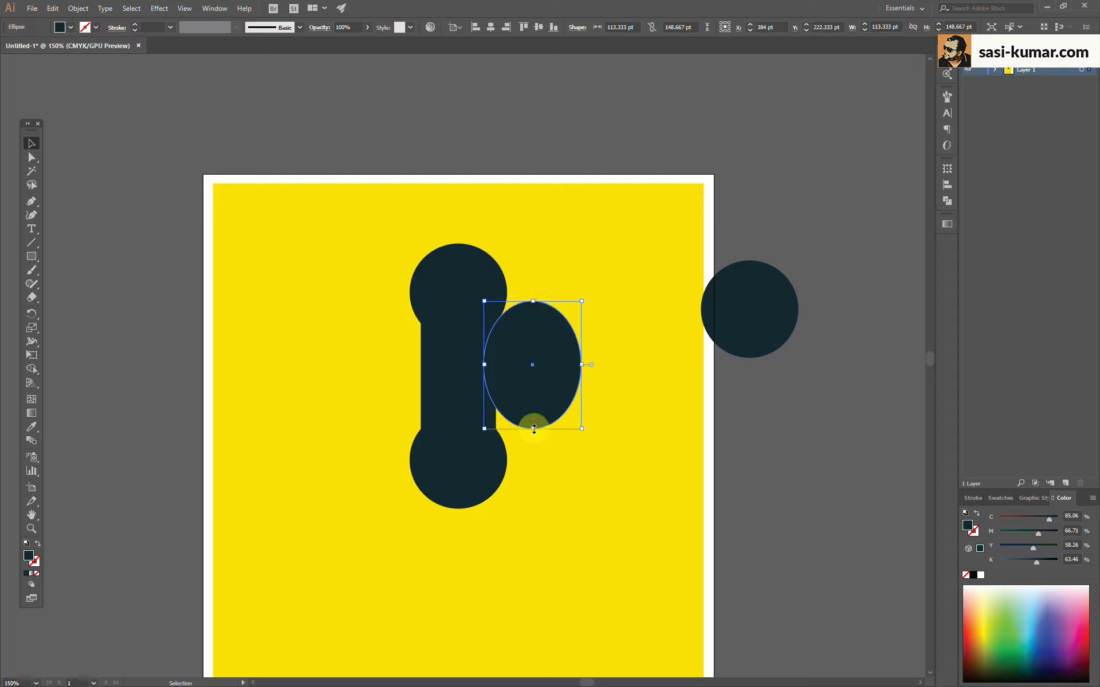
left_click_drag(534, 429, 533, 454)
left_click_drag(484, 377, 496, 378)
Unite the bar and both stacked circles into one dumbbell shape with Pathfinder
left_click(442, 316)
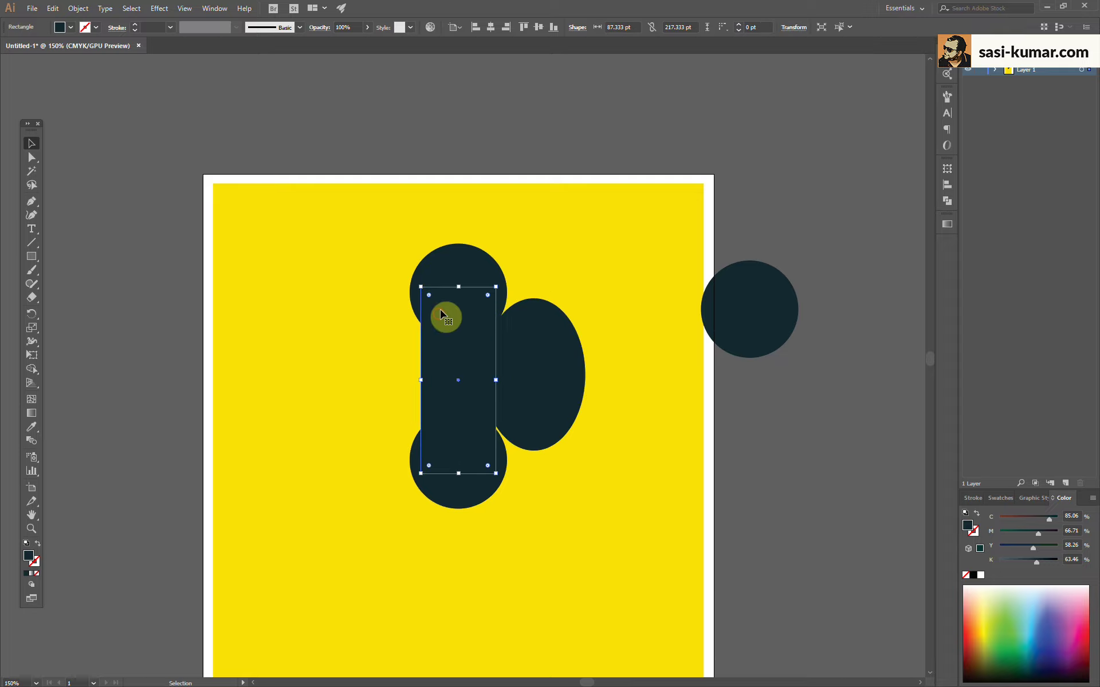
left_click(472, 263, "shift")
left_click(458, 503, "shift")
left_click(947, 200)
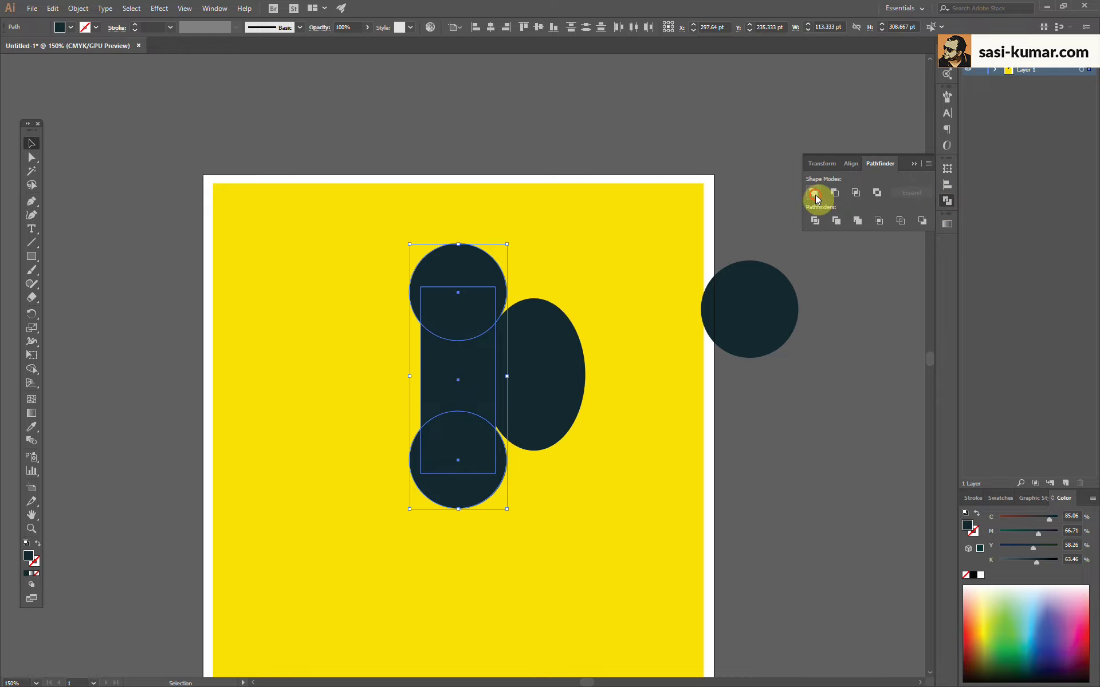
left_click(815, 199)
Divide the dumbbell with the ellipse and delete the ellipse pieces to scoop the right side
left_click(510, 393, "shift")
left_click(539, 27)
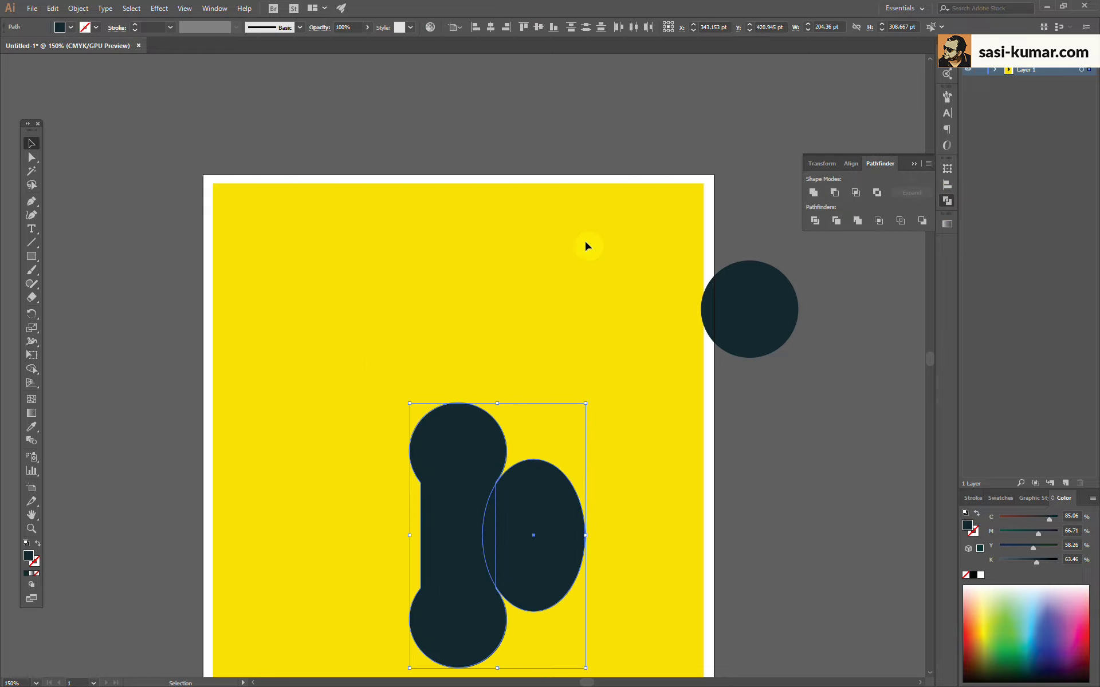
scroll(590, 246, "down", 3)
key("ctrl+plus")
left_click(813, 221)
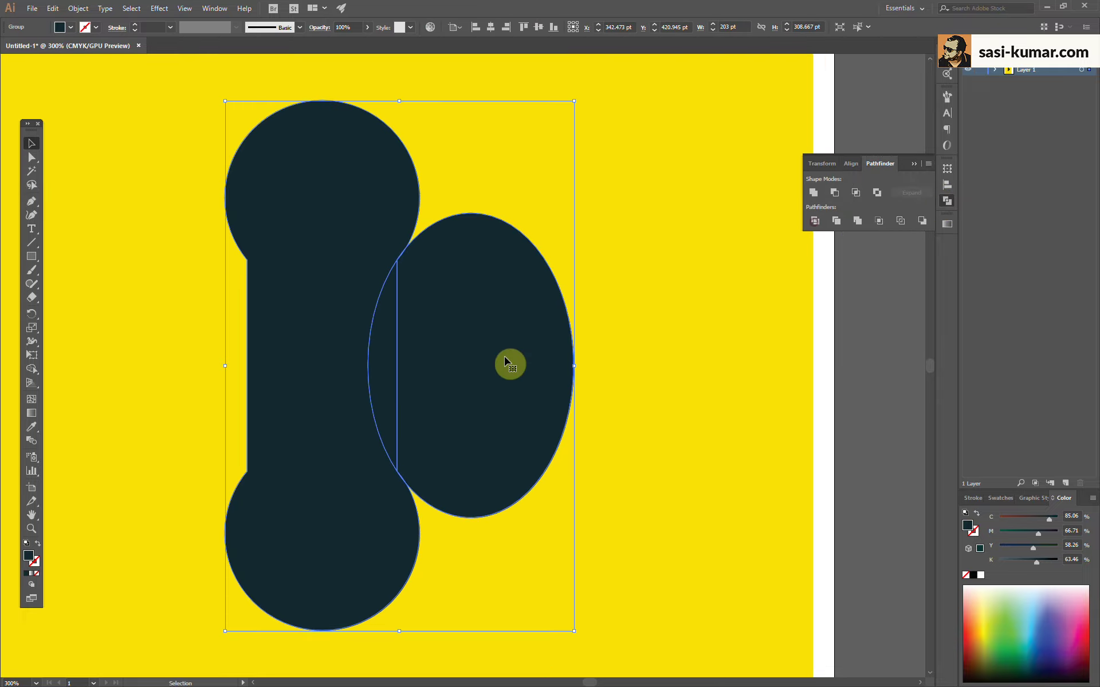
double_click(476, 361)
key("Delete")
left_click(387, 342)
key("Delete")
double_click(479, 344)
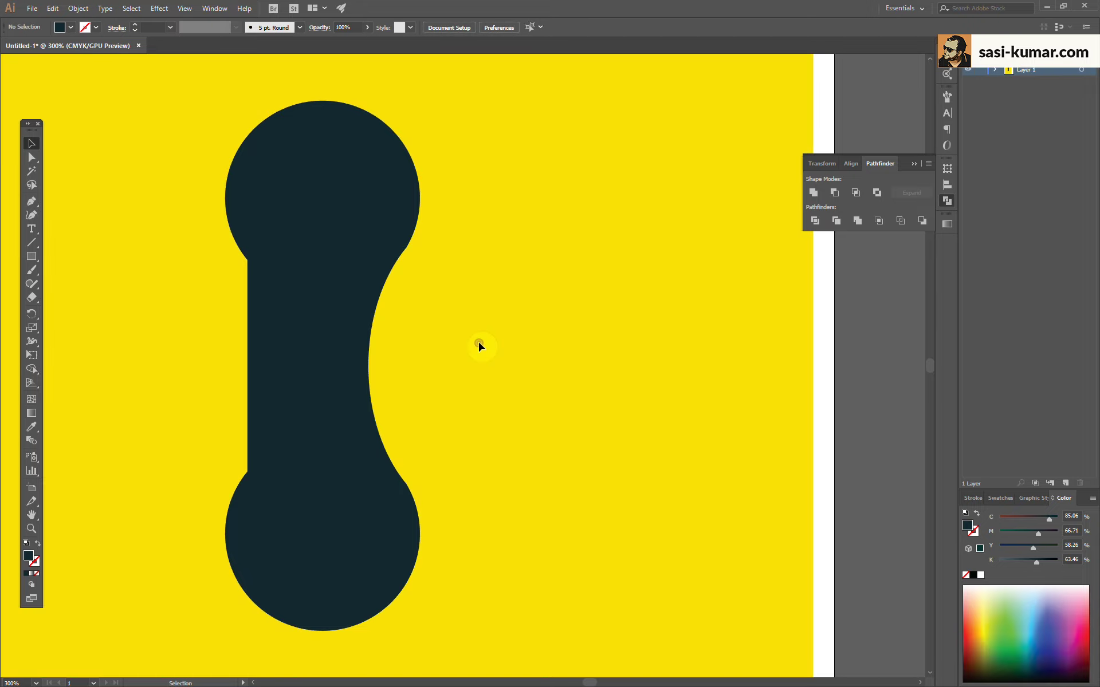
key("ctrl+a")
left_click(583, 298)
key("ctrl+minus")
Split the dumbbell down its centre with a vertical line and delete the left half
left_click(31, 242)
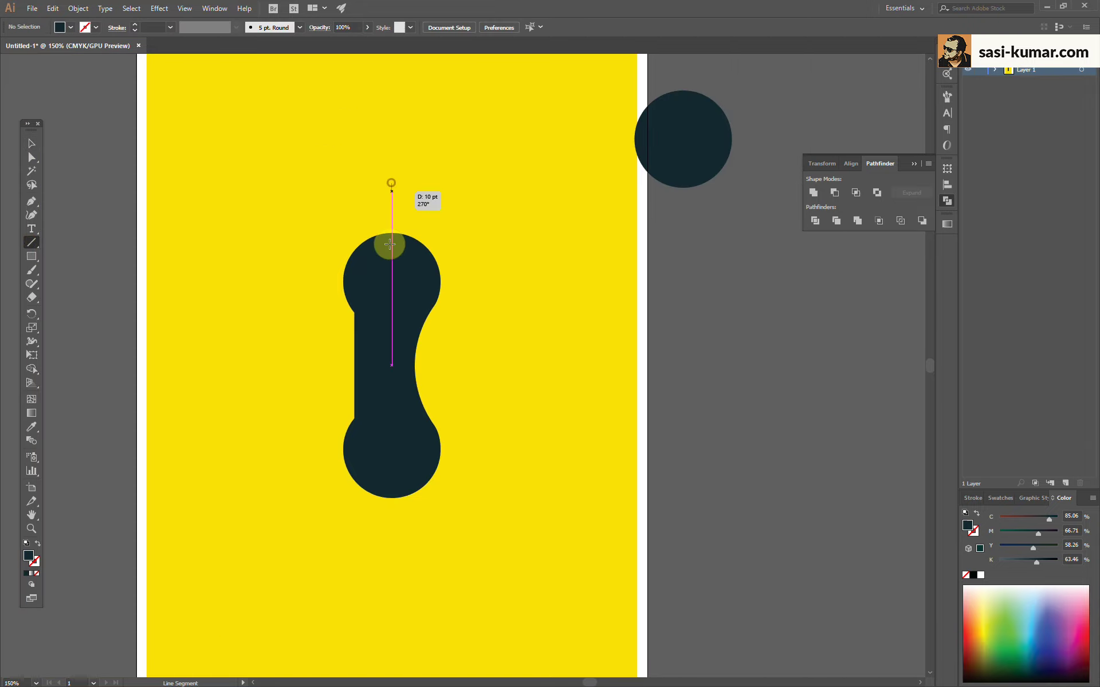
left_click_drag(390, 244, 391, 582)
left_click(32, 143)
left_click_drag(477, 219, 312, 431)
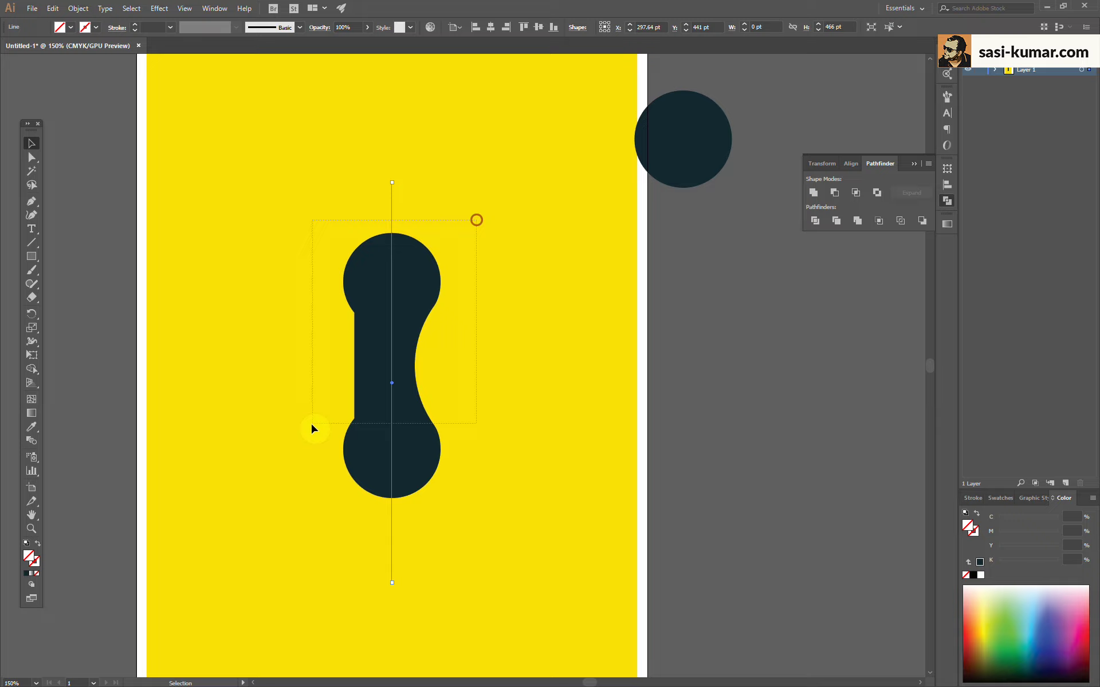
left_click(815, 220)
left_click(537, 410)
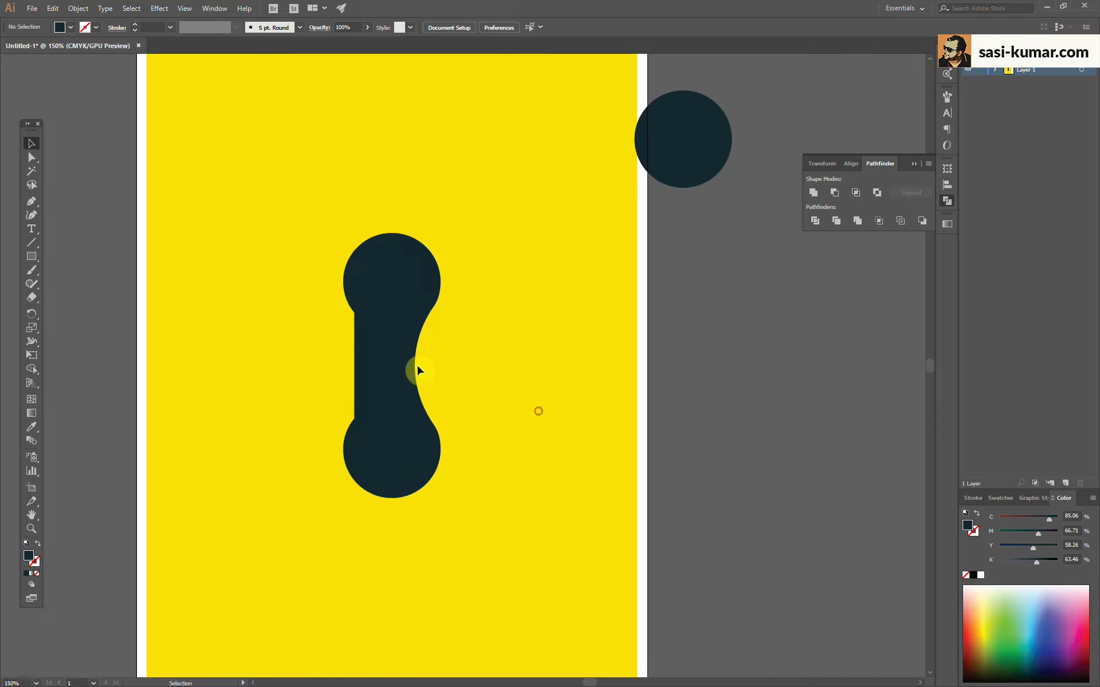
double_click(363, 343)
key("Delete")
left_click(496, 382)
double_click(377, 289)
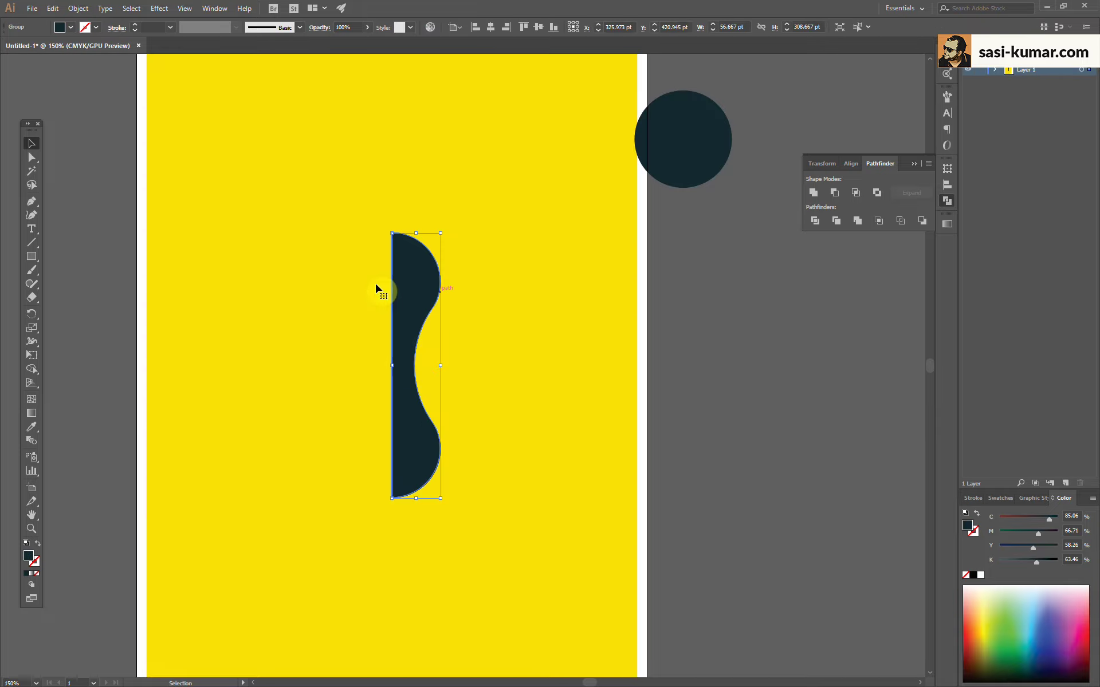
Make a mirrored copy of the remaining half and butt it against the original
left_click_drag(38, 320, 86, 330)
double_click(31, 314)
left_click(696, 319)
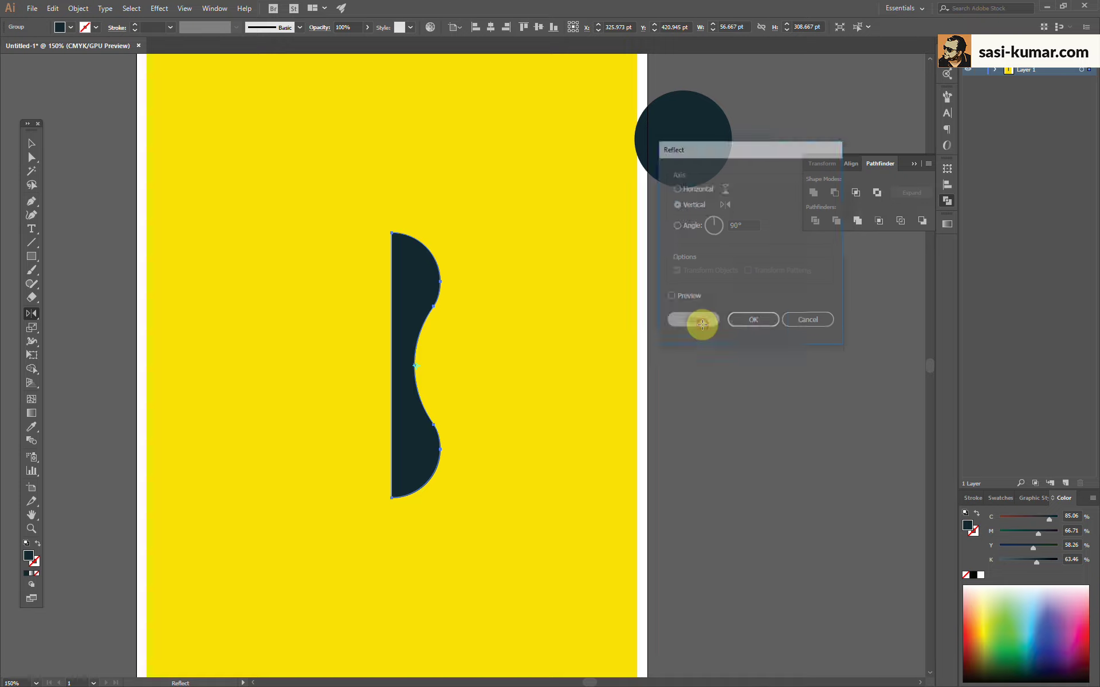
mouse_move(441, 266)
left_mouse_down()
mouse_move(358, 265)
mouse_move(384, 270)
left_mouse_up()
left_click_drag(479, 312, 317, 325)
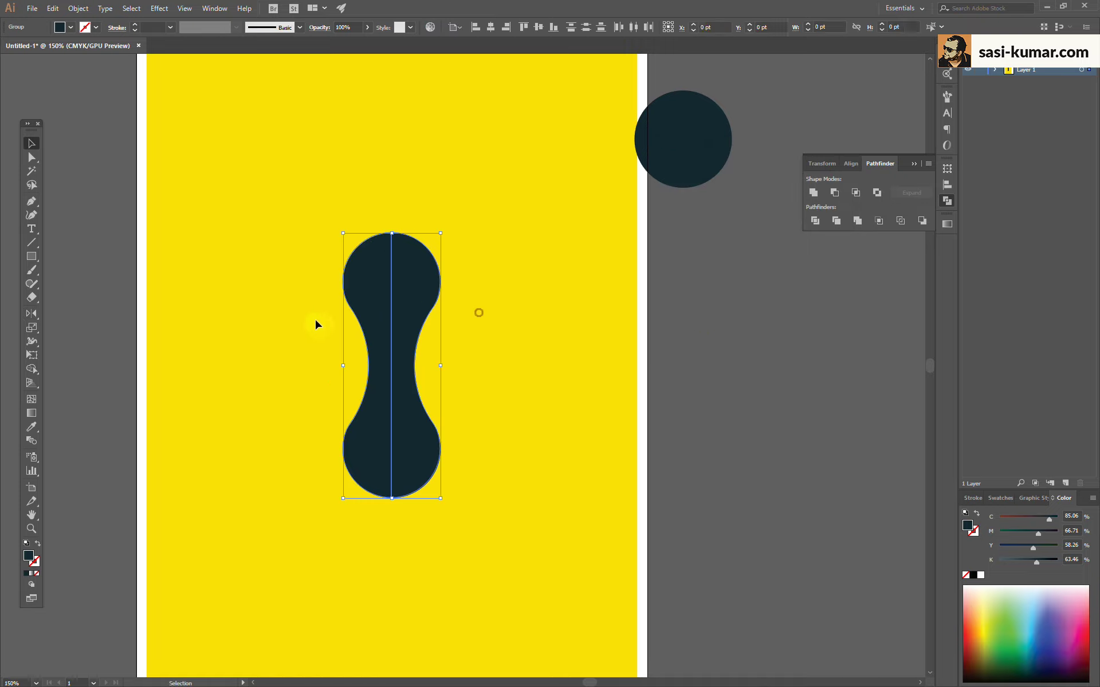
Align the spinner to the artboard and unite both halves into one shape
left_click(506, 36)
key("a")
left_click(459, 27)
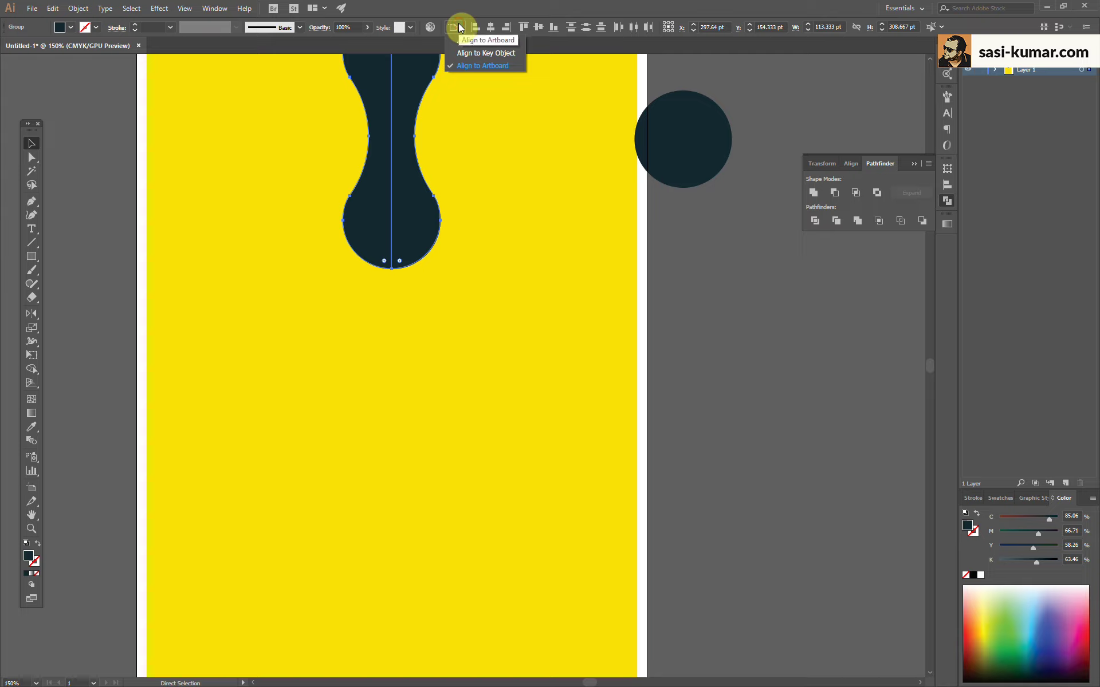
key("v")
left_click(393, 81)
left_click(538, 27)
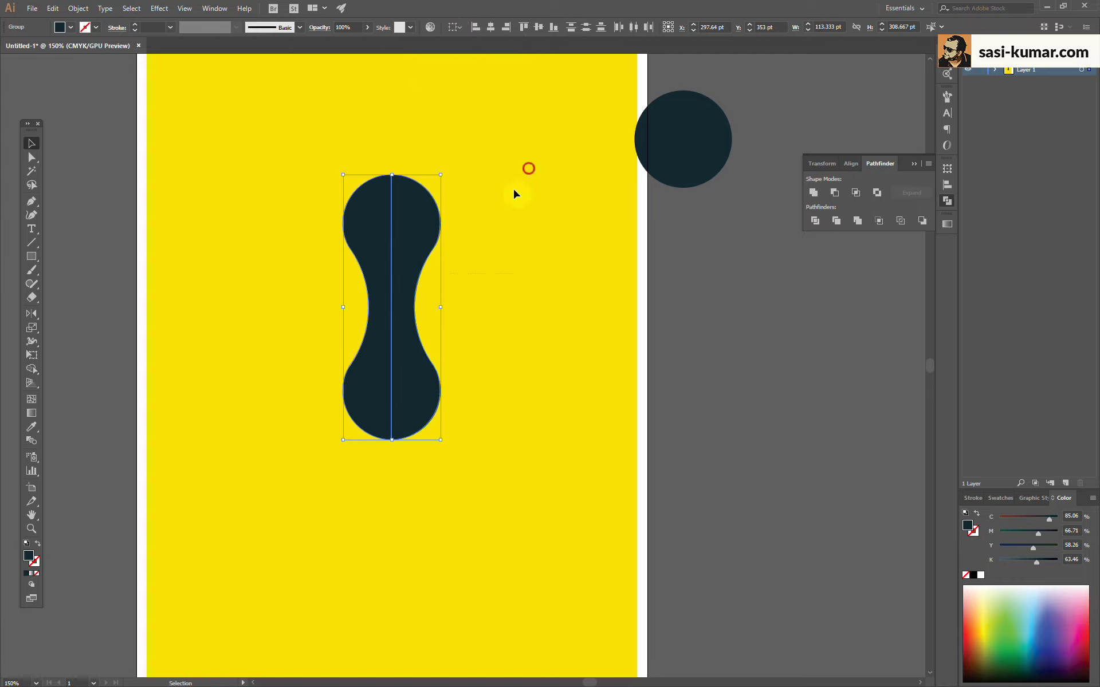
left_click(813, 192)
left_click(543, 396)
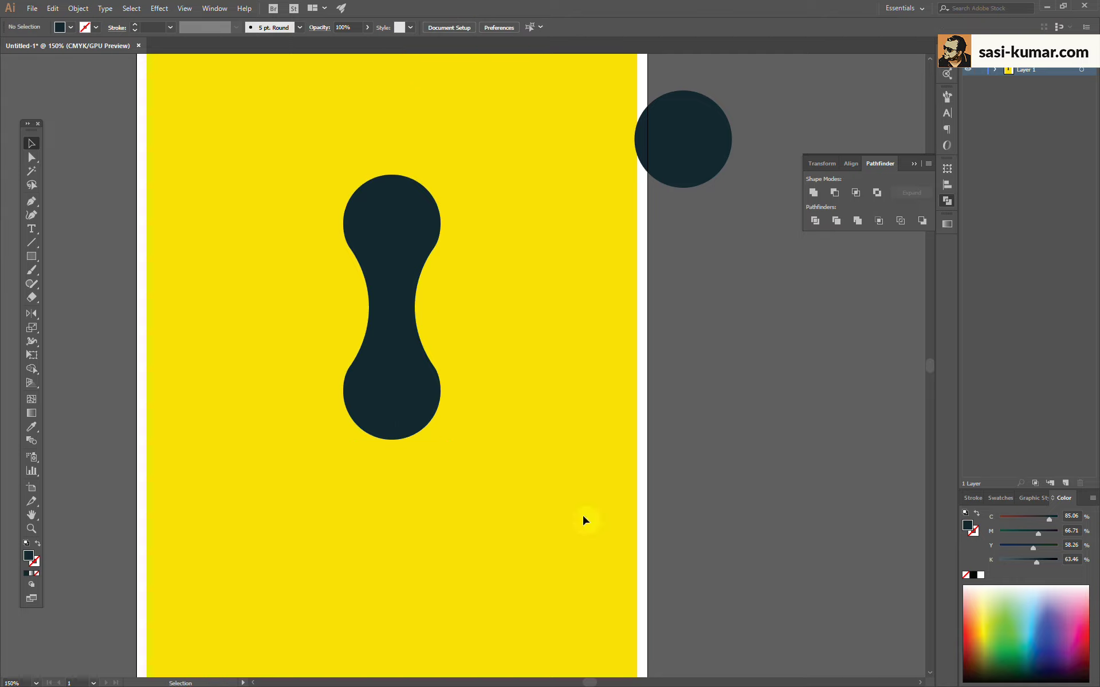
Place a smaller yellow copy of the spare circle on the top lobe, brought to front
left_click(682, 142)
left_click_drag(679, 126, 568, 182, "alt")
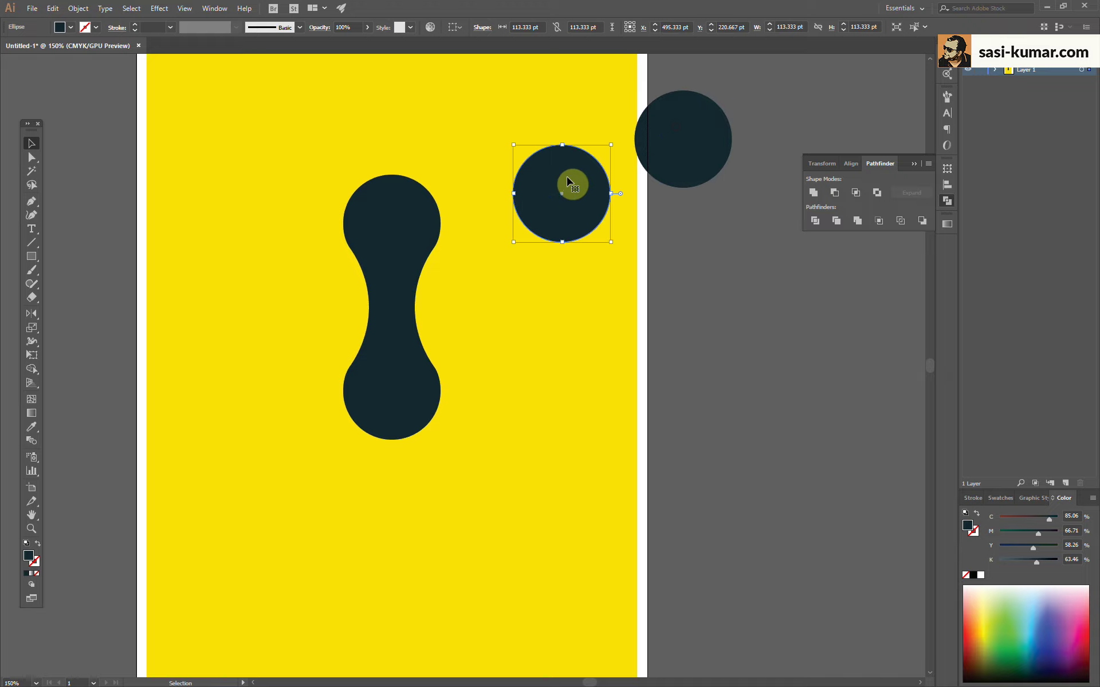
mouse_move(612, 146)
left_mouse_down()
mouse_move(590, 165)
mouse_move(414, 212)
left_mouse_up()
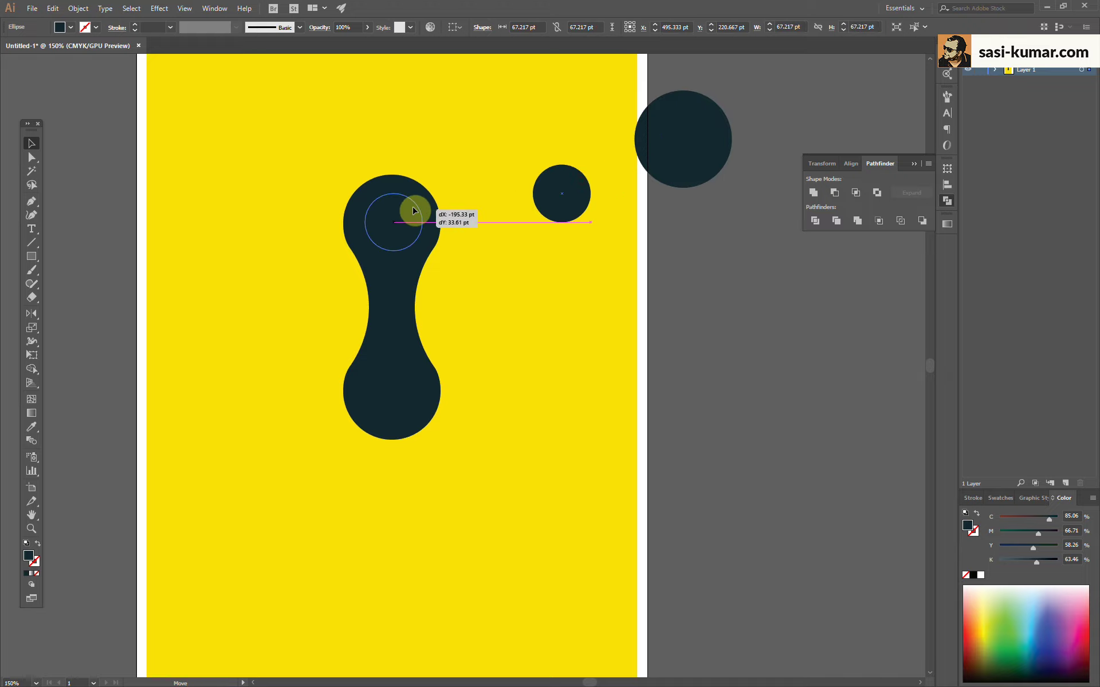
key("i")
left_click(430, 276)
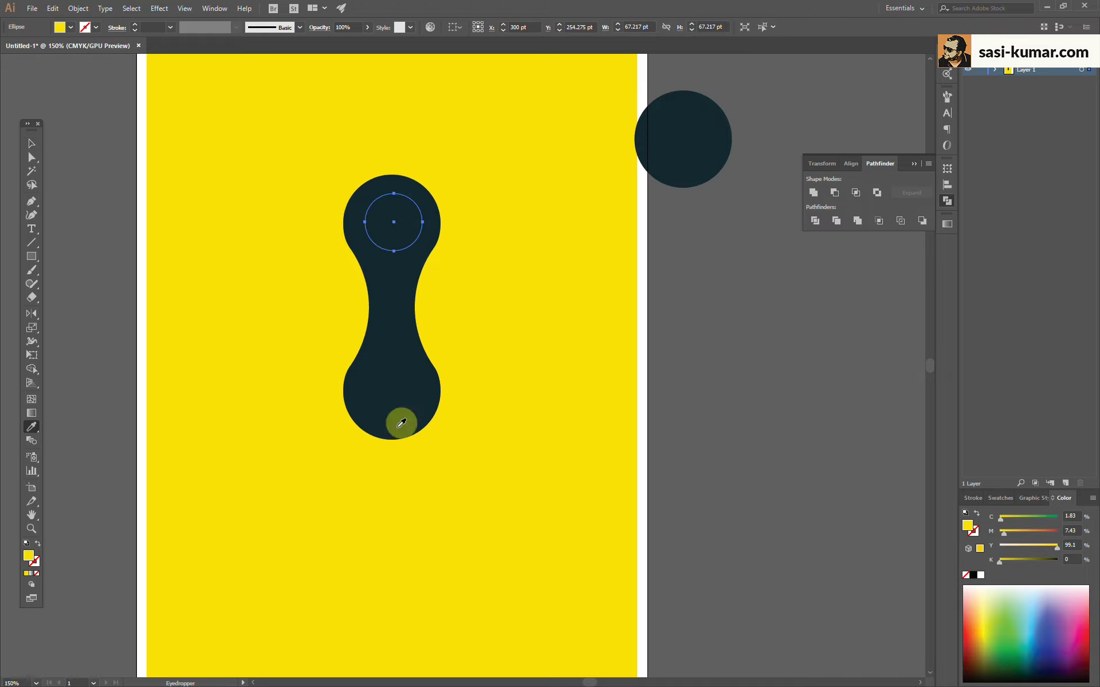
left_click(32, 148)
right_click(399, 220)
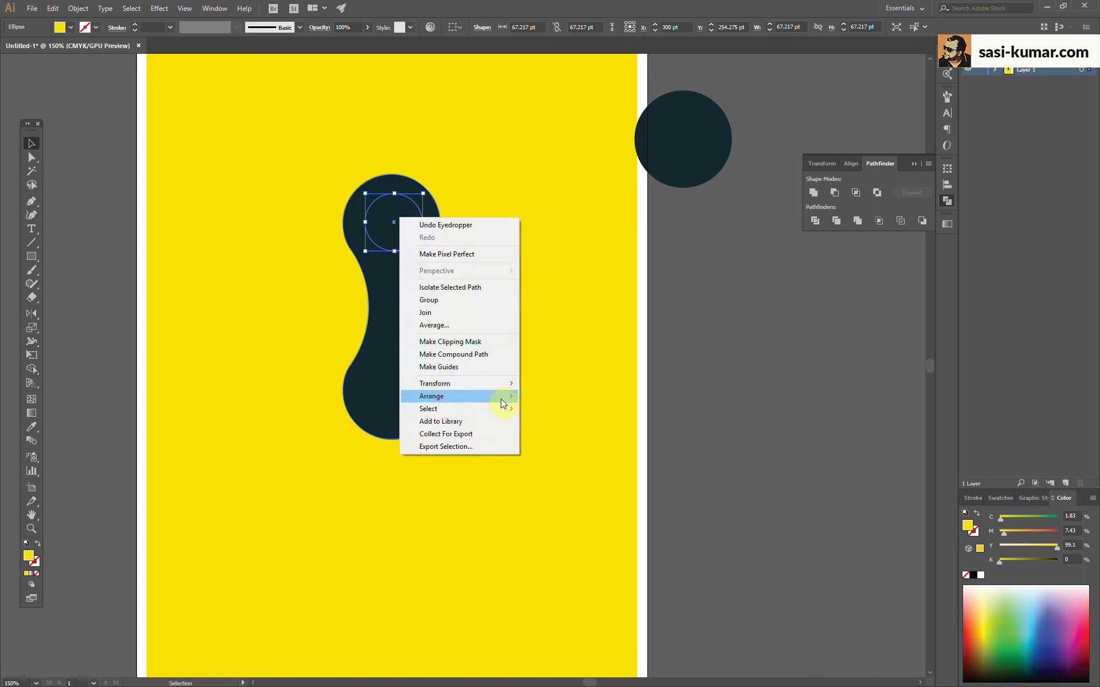
left_click(560, 395)
left_click(499, 378)
Copy the yellow circle onto the bottom lobe, align both, and cut them out as holes
left_click_drag(399, 223, 399, 395)
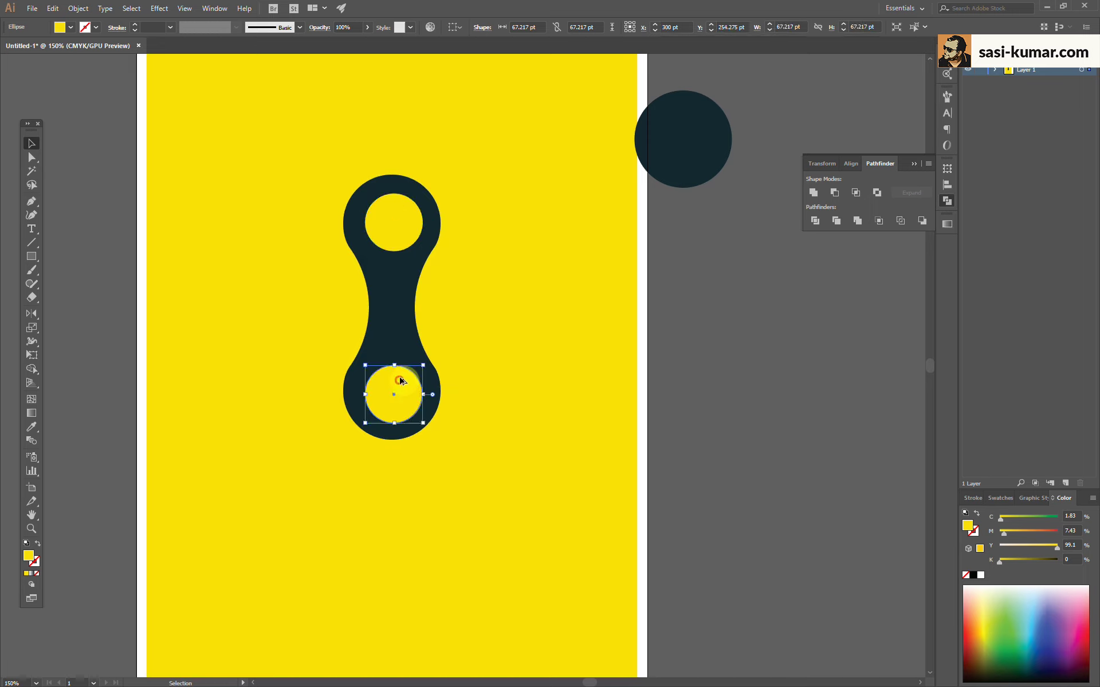
left_click(407, 216, "shift")
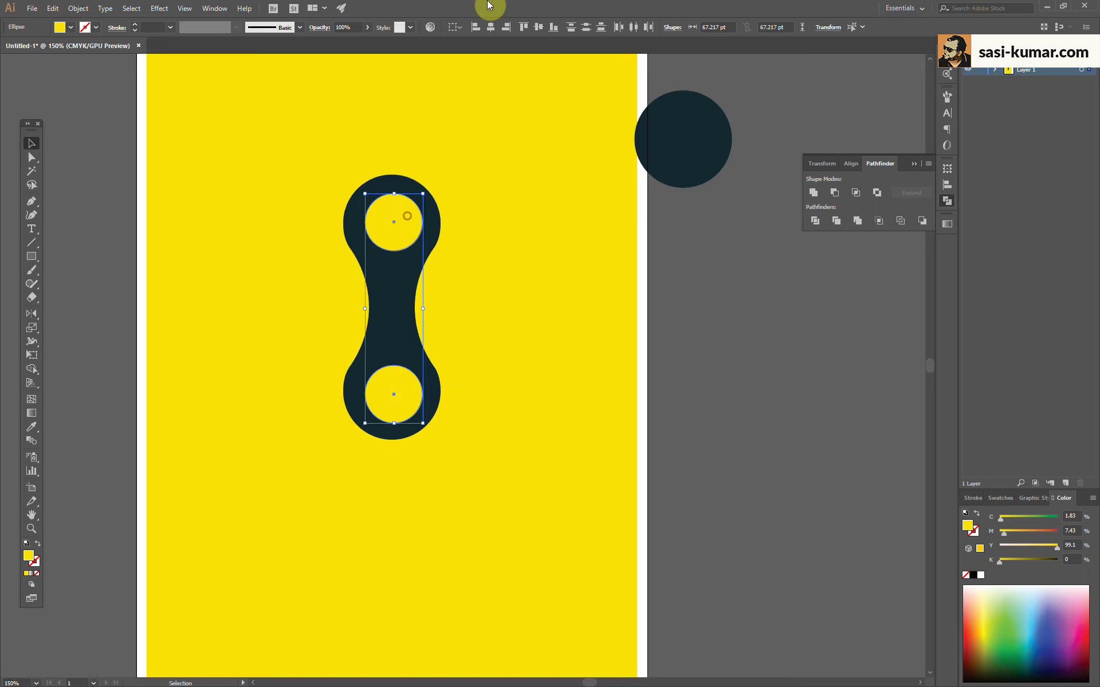
left_click(518, 353)
left_click_drag(401, 392, 397, 393)
left_click(394, 222, "shift")
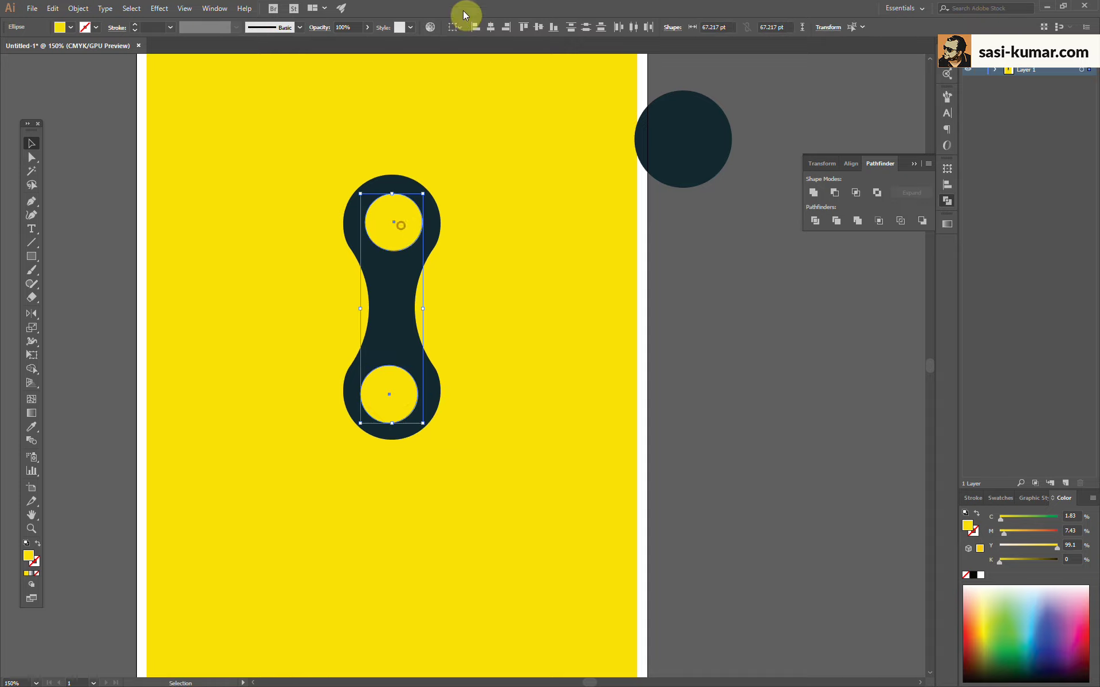
left_click(491, 28)
left_click(511, 205)
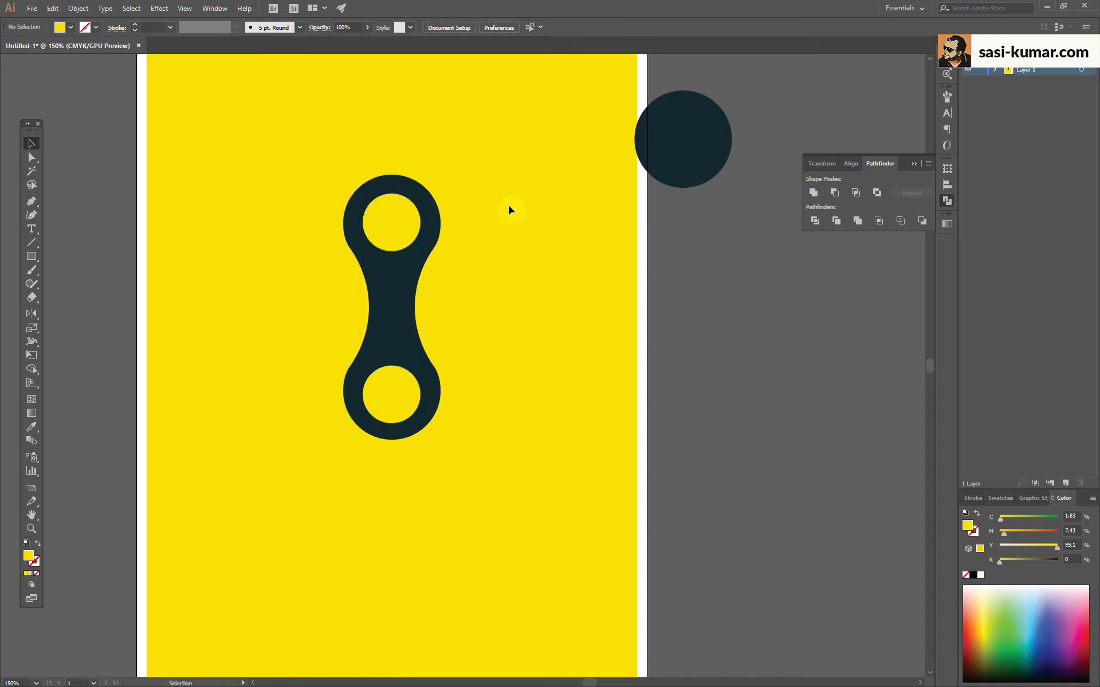
left_click(417, 235)
left_click(408, 309, "shift")
left_click(396, 388, "shift")
Add smaller navy inner circles in both lobes, then group and move the link up-left
left_click(858, 220)
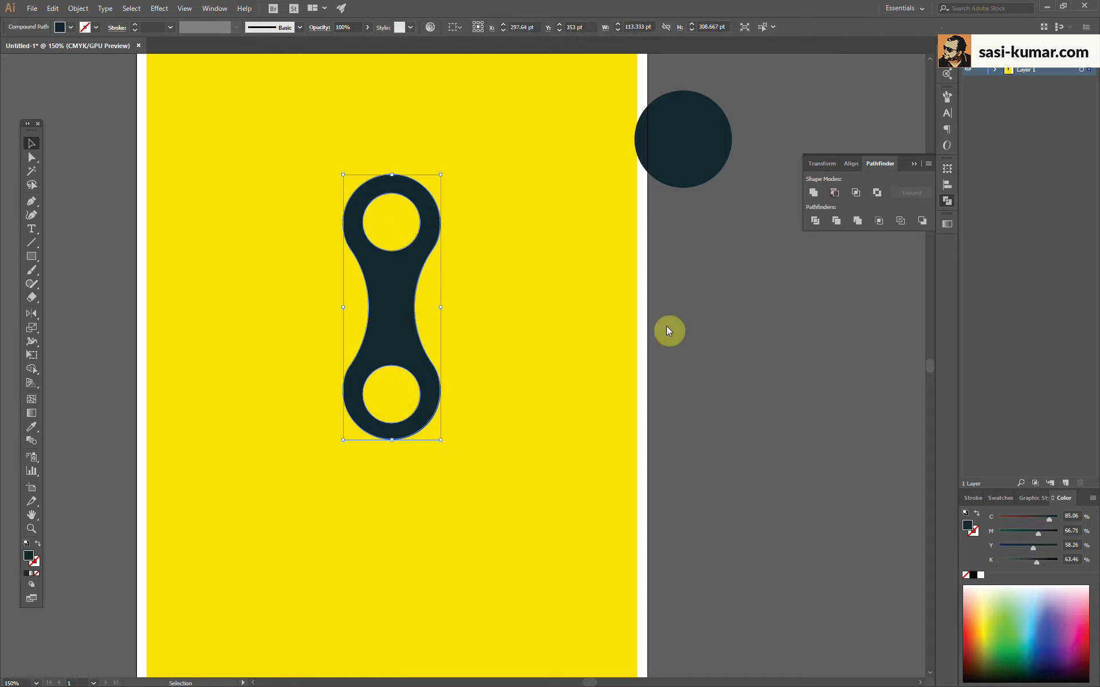
mouse_move(648, 147)
left_mouse_down()
mouse_move(611, 173)
mouse_move(416, 197)
mouse_move(397, 395)
left_mouse_up()
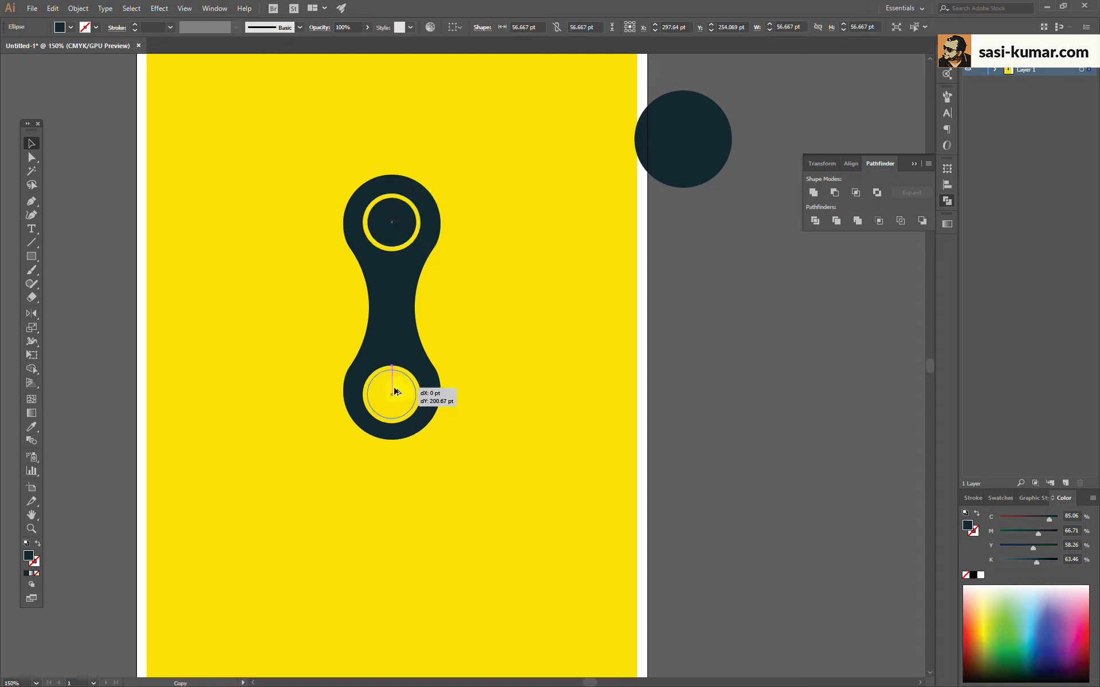
left_click_drag(457, 459, 366, 172)
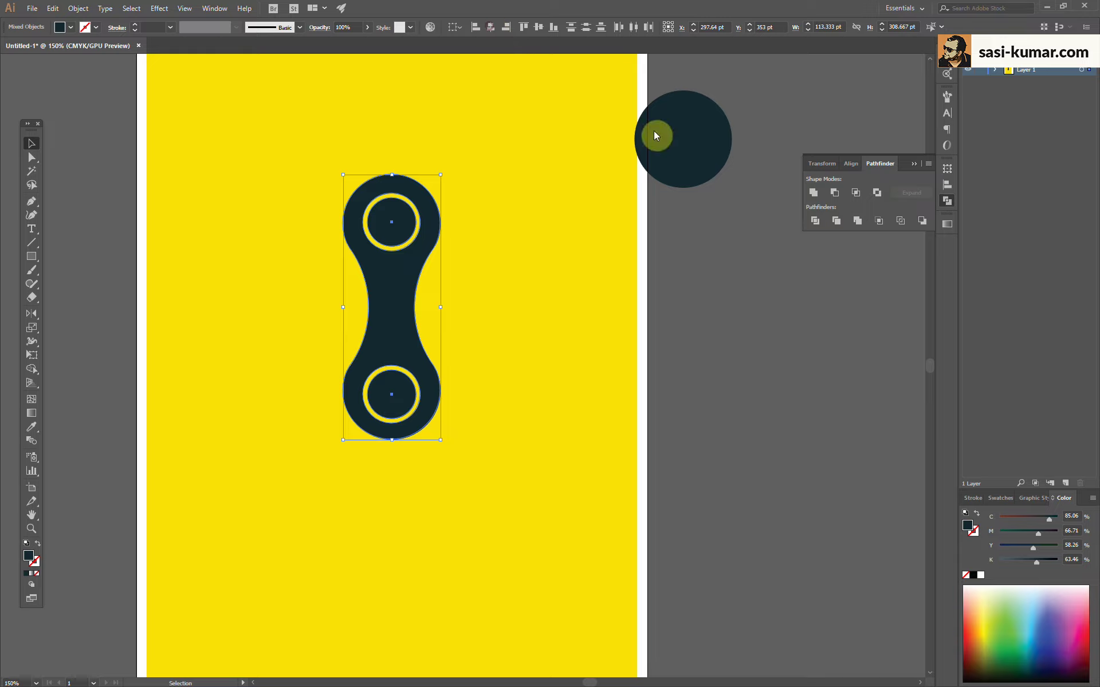
left_click_drag(412, 286, 392, 187)
left_click(468, 215)
key("ctrl+1")
left_click(413, 298)
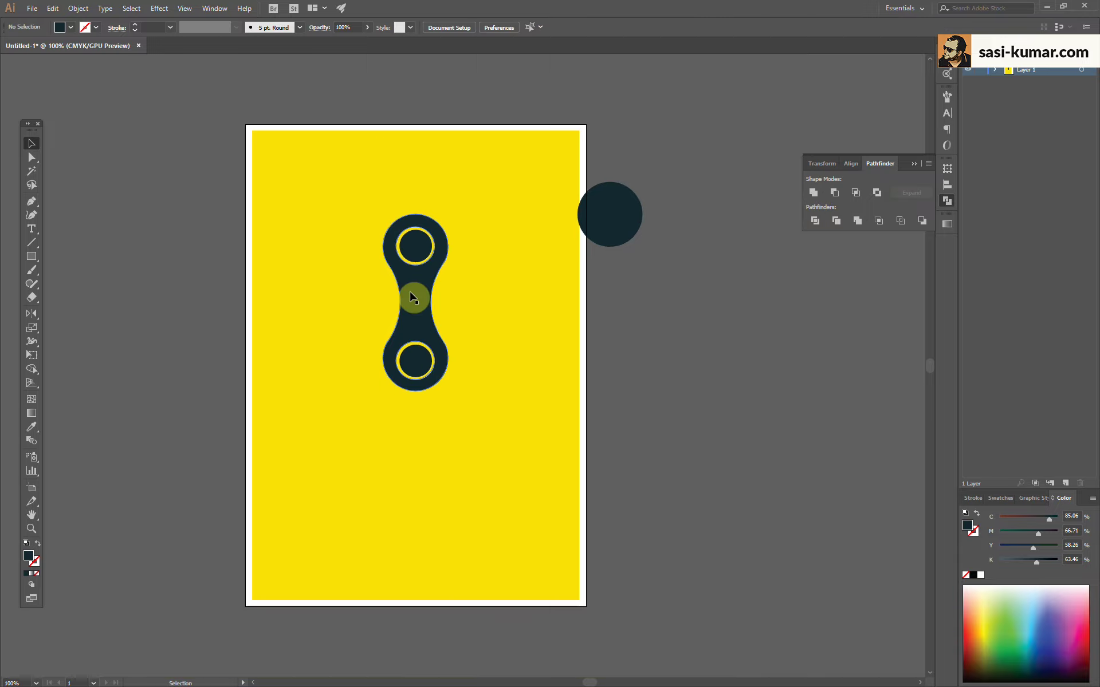
left_click_drag(412, 298, 399, 284)
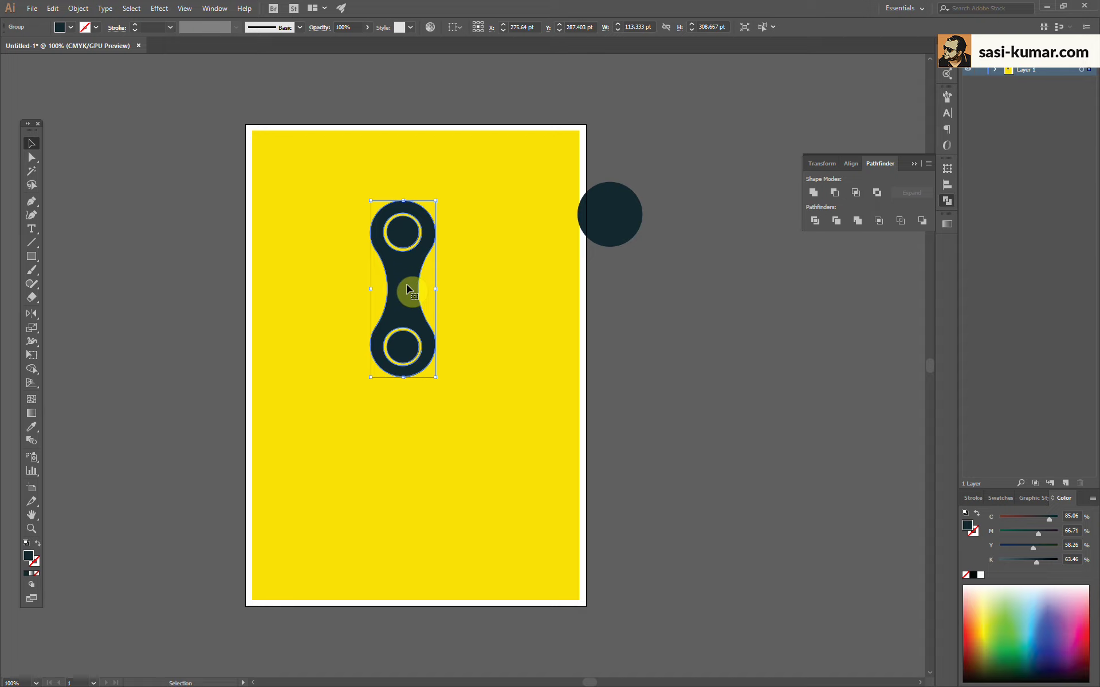
Show rulers, add a guide, and rotate a copy of the link around the bottom lobe's centre
key("ctrl+r")
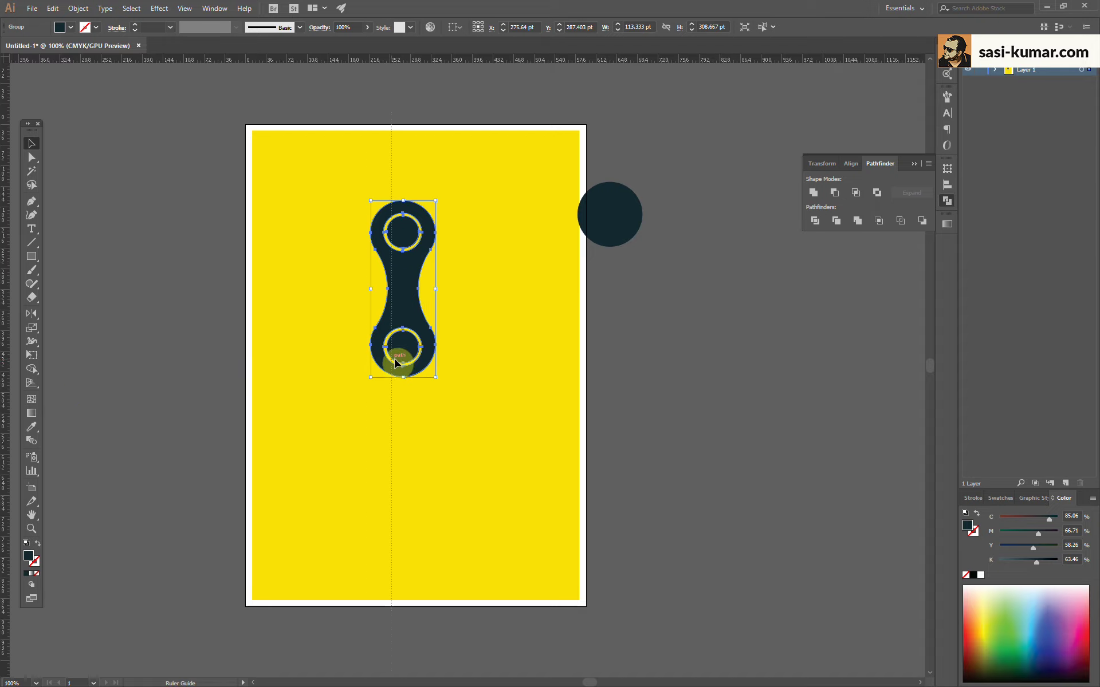
left_click_drag(404, 362, 452, 347)
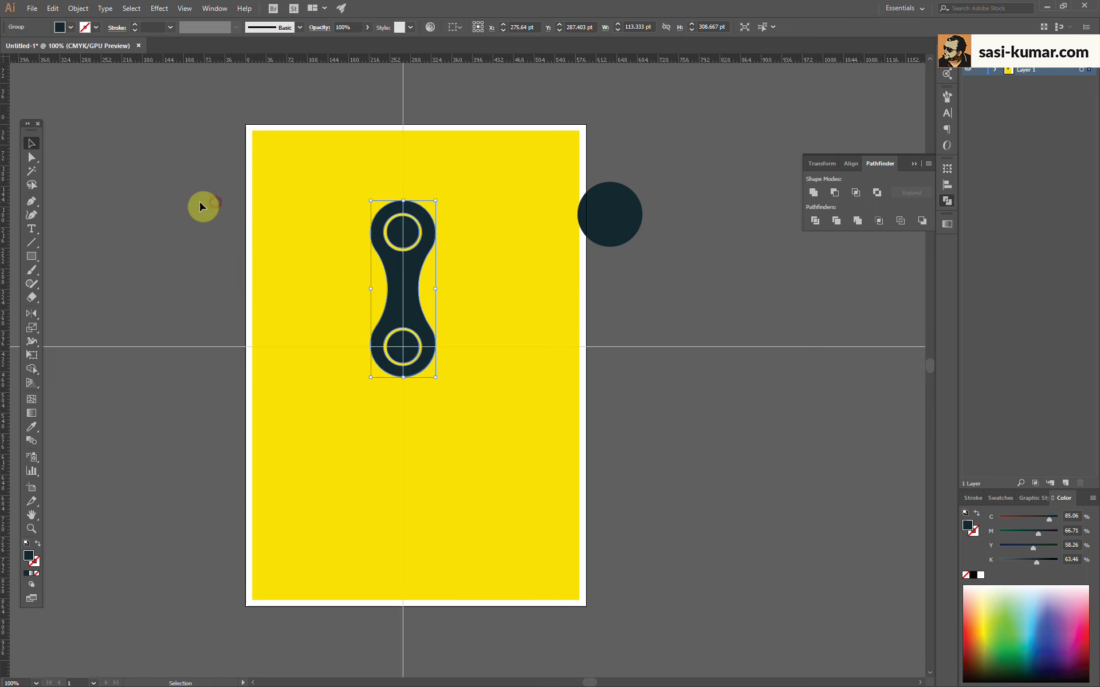
key("ctrl+plus")
key("ctrl+plus")
key("ctrl+plus")
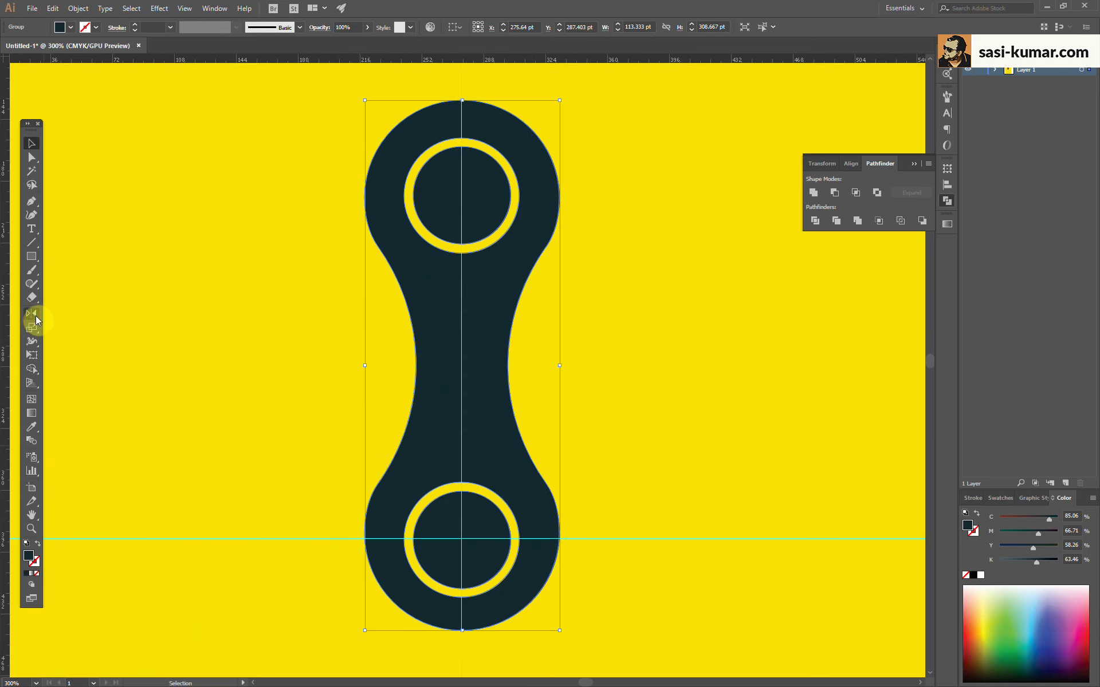
key("r")
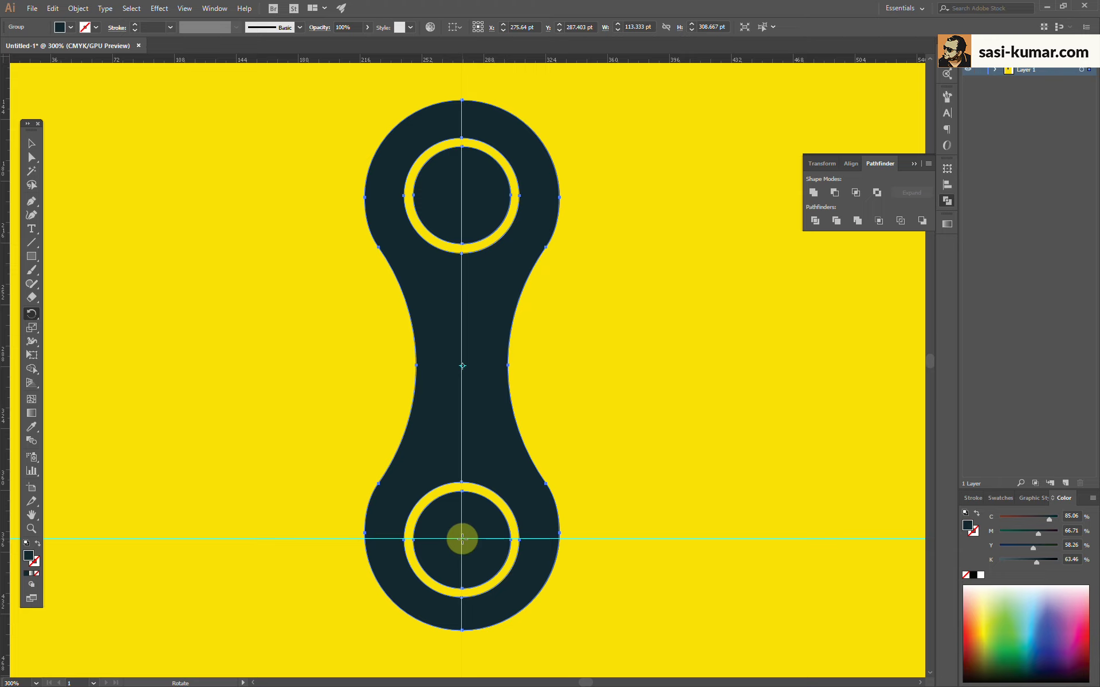
left_click(462, 538)
key("ctrl+minus")
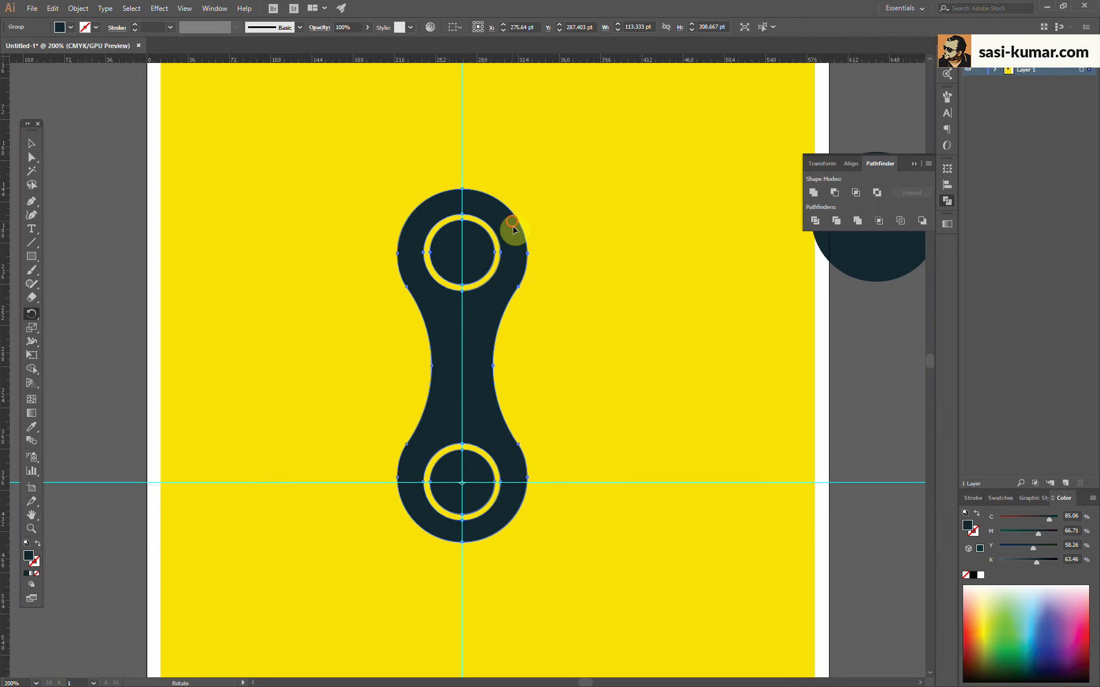
mouse_move(511, 233)
left_mouse_down()
mouse_move(545, 624)
mouse_move(585, 593)
left_mouse_up()
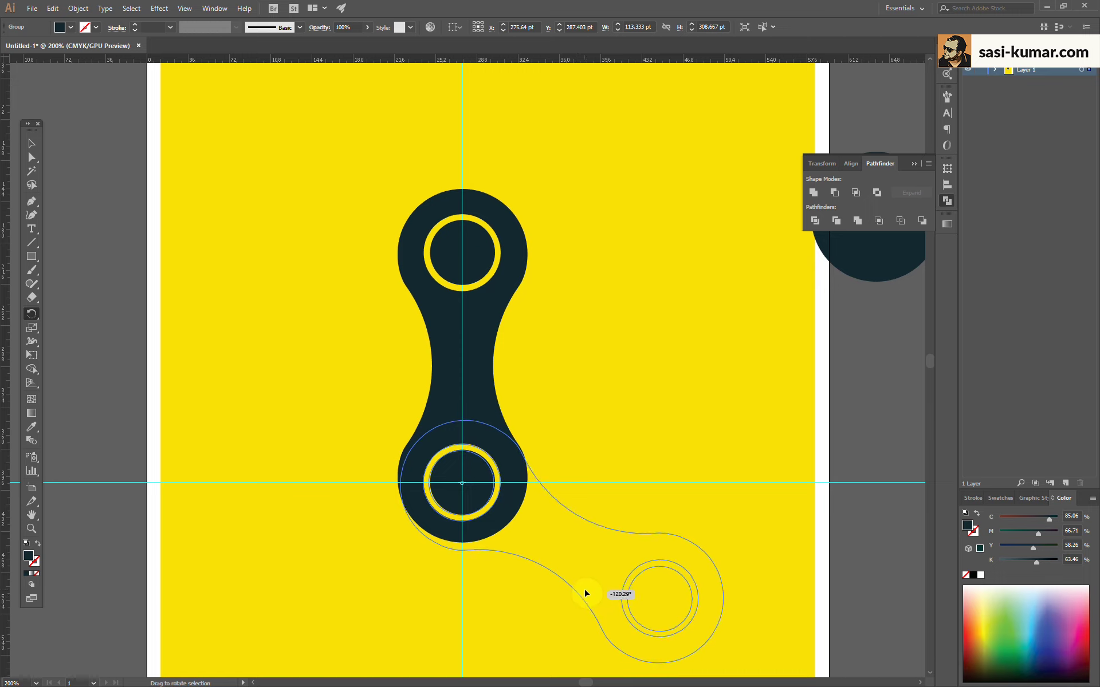
left_click_drag(585, 594, 585, 593)
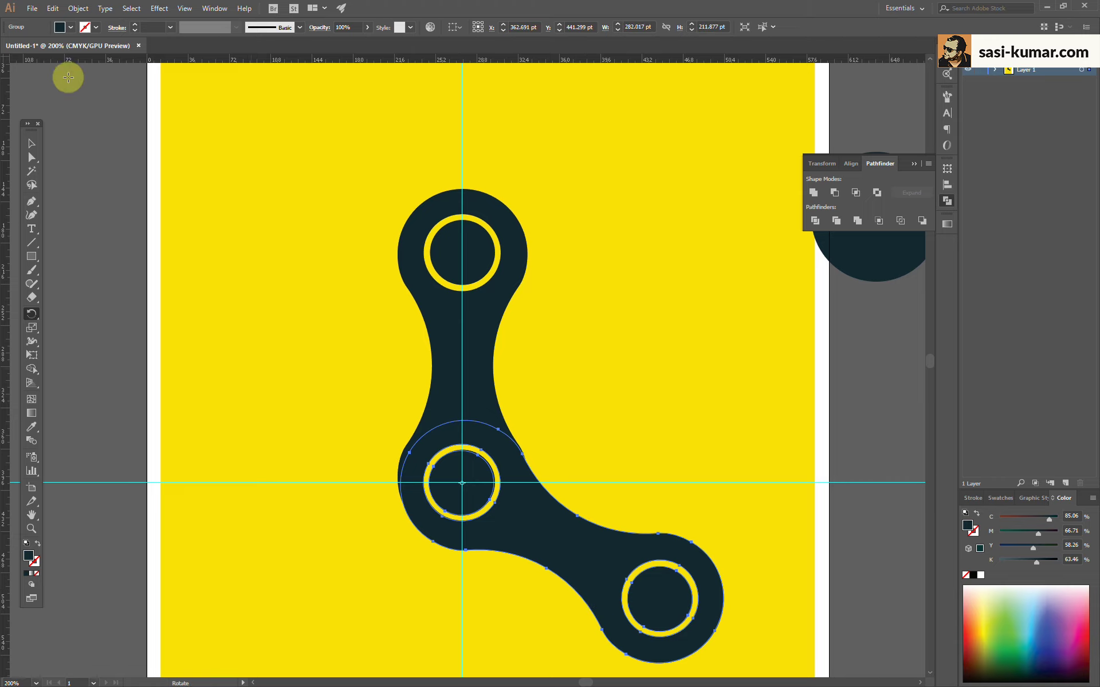
Select the rotated arm and use Object > Transform > Transform Again to add the third arm
left_click(31, 143)
scroll(94, 204, "down", 1)
scroll(94, 204, "down", 1)
left_click(516, 499)
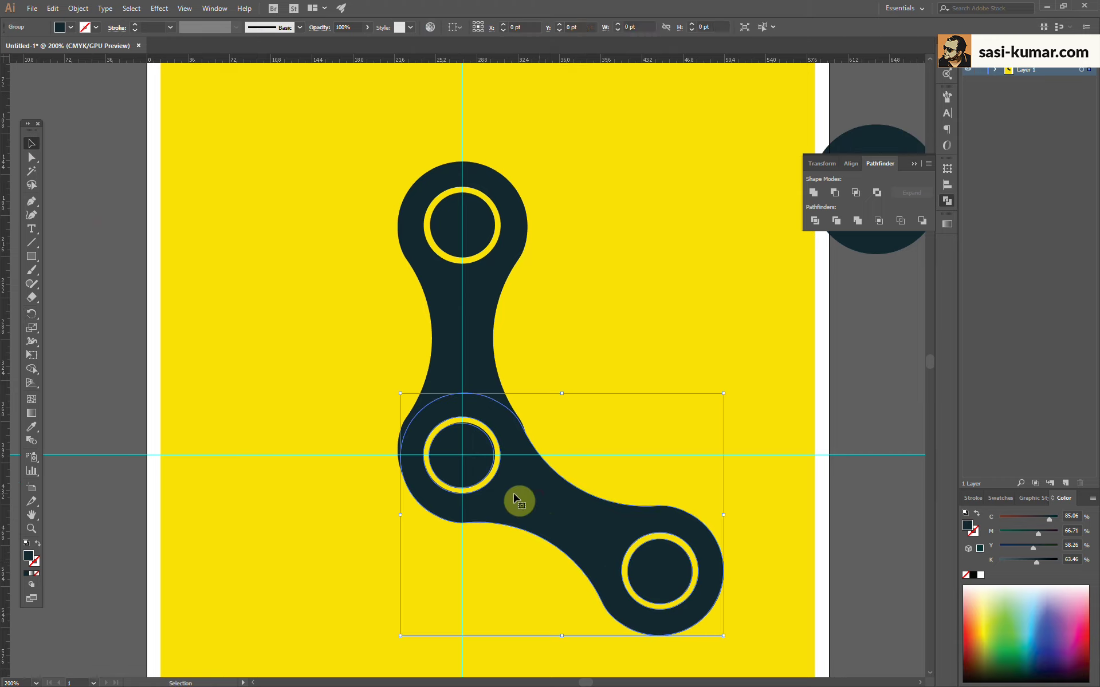
left_click(130, 340)
left_click(583, 538)
left_click(471, 319, "ctrl")
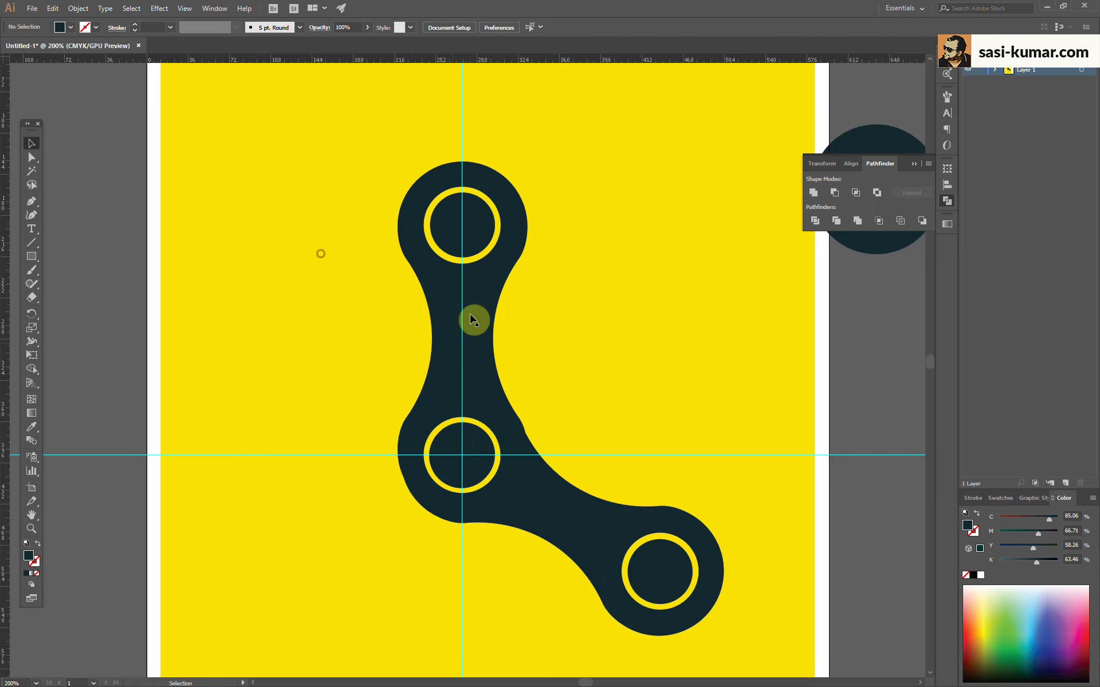
left_click(560, 500)
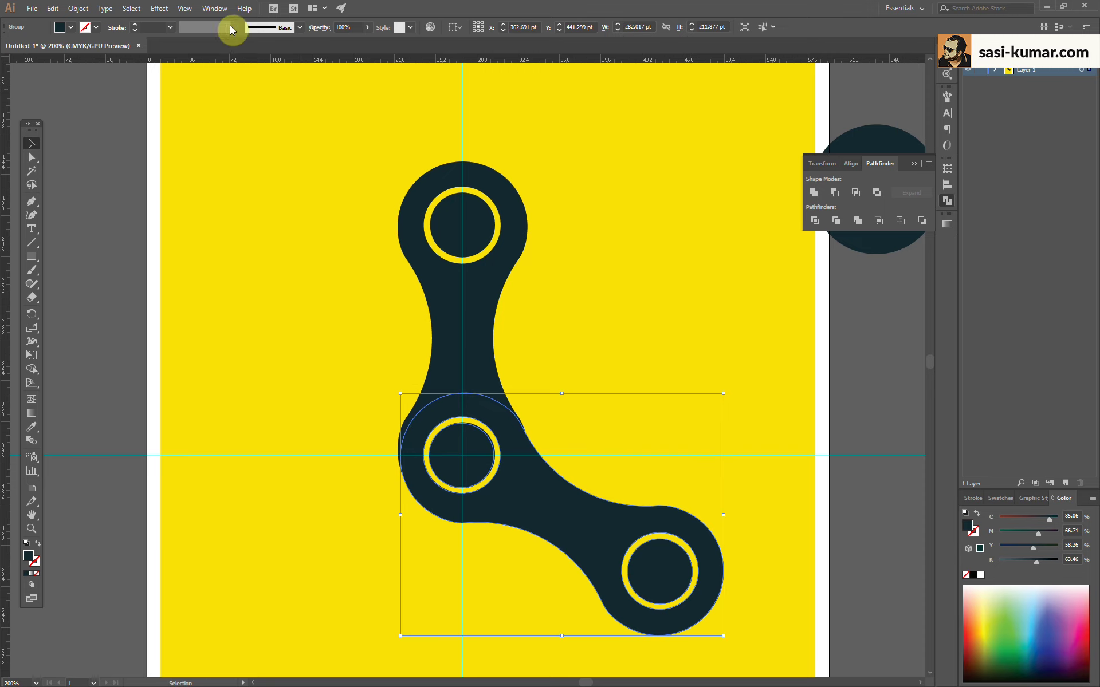
left_click(78, 9)
left_click(289, 22)
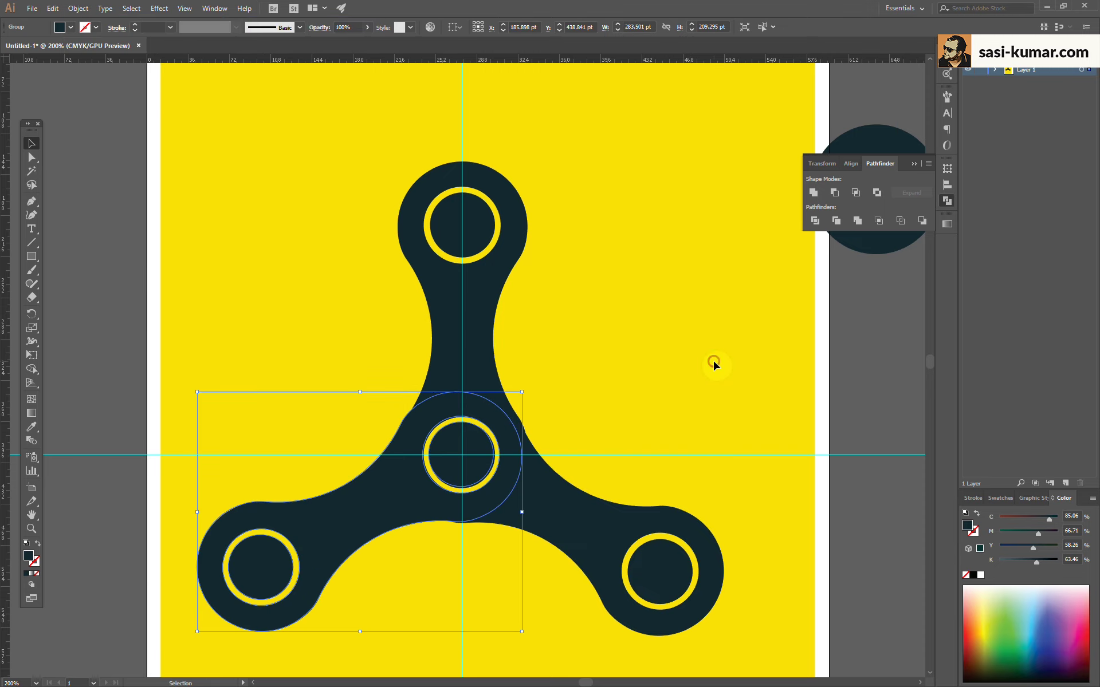
left_click(712, 364)
key("ctrl+minus")
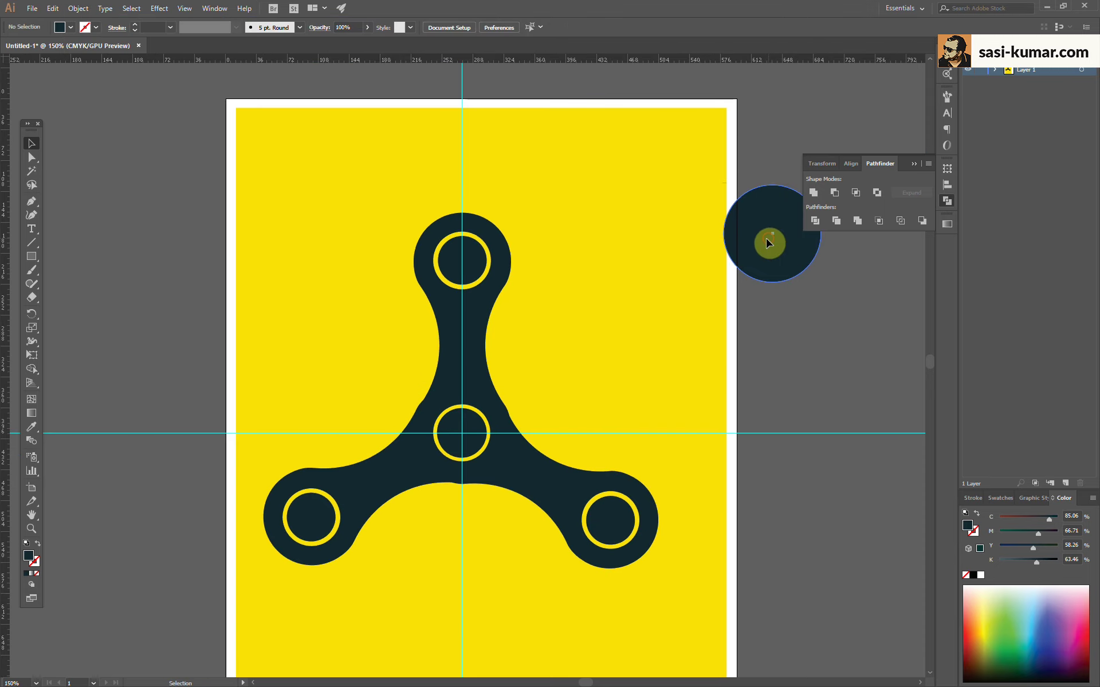
Enlarge the spare navy circle over the spinner hub and cut the inner circle out of it
left_click_drag(762, 236, 451, 435)
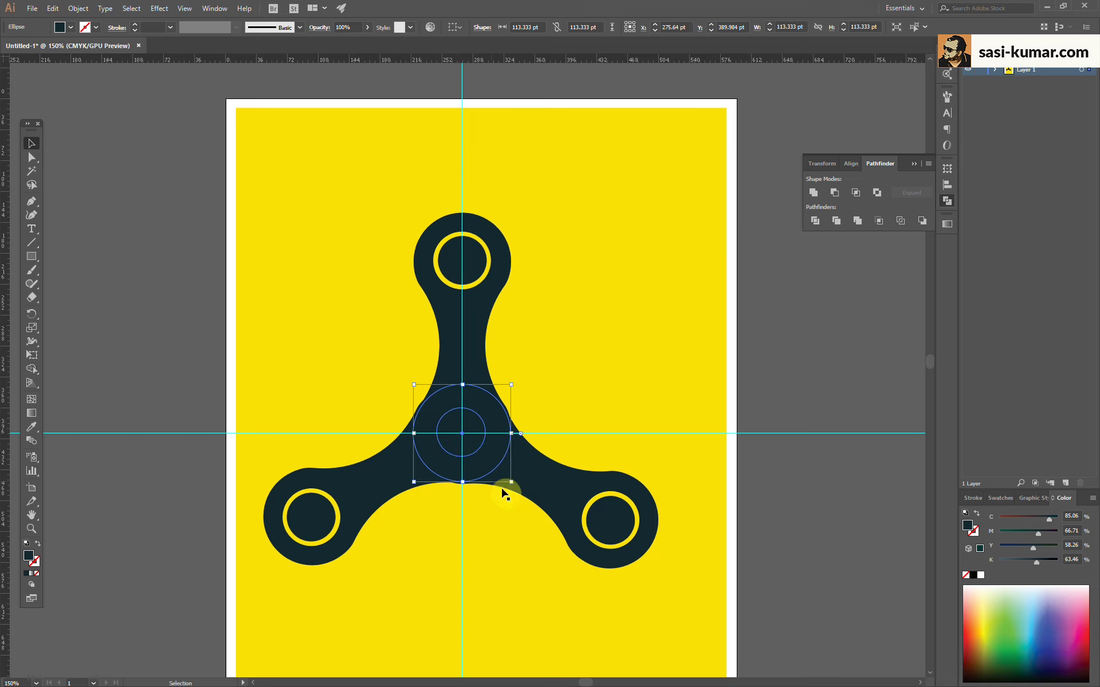
left_click_drag(511, 481, 522, 492)
left_click(634, 380)
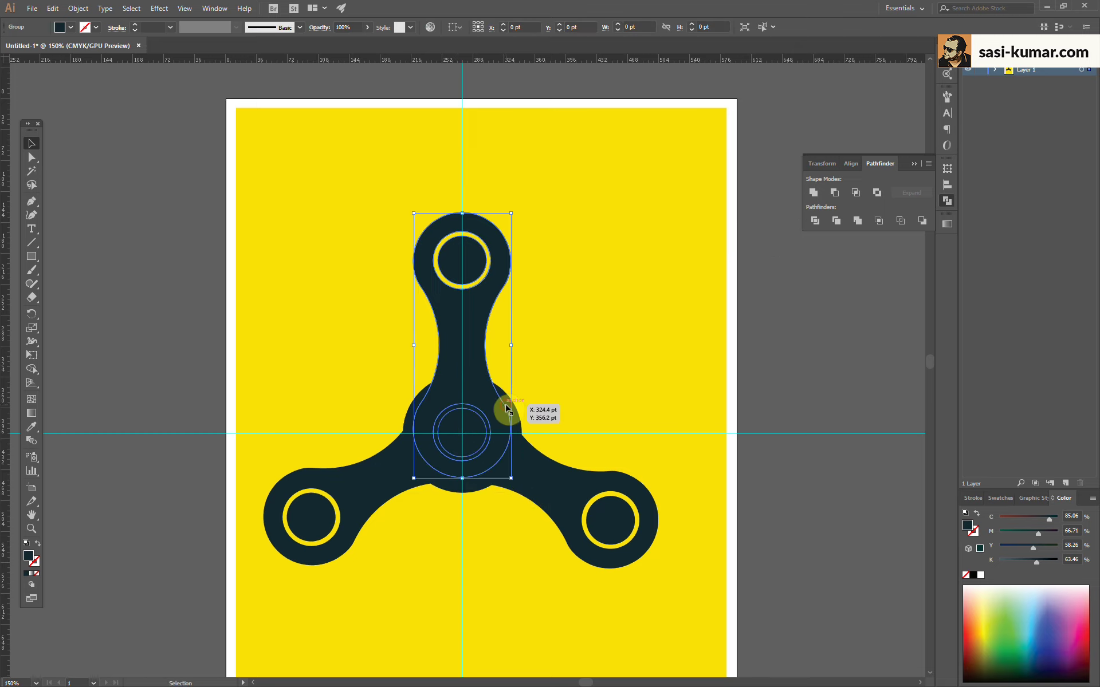
left_click(518, 412)
left_click(565, 393)
left_click(517, 401)
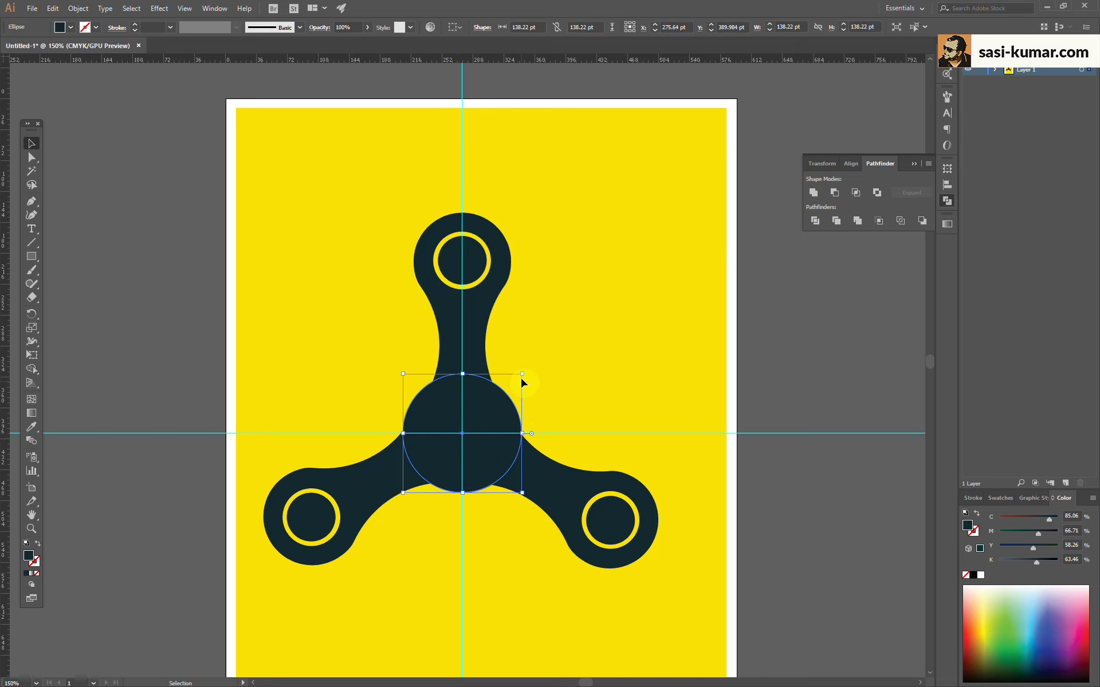
left_click_drag(520, 376, 491, 405)
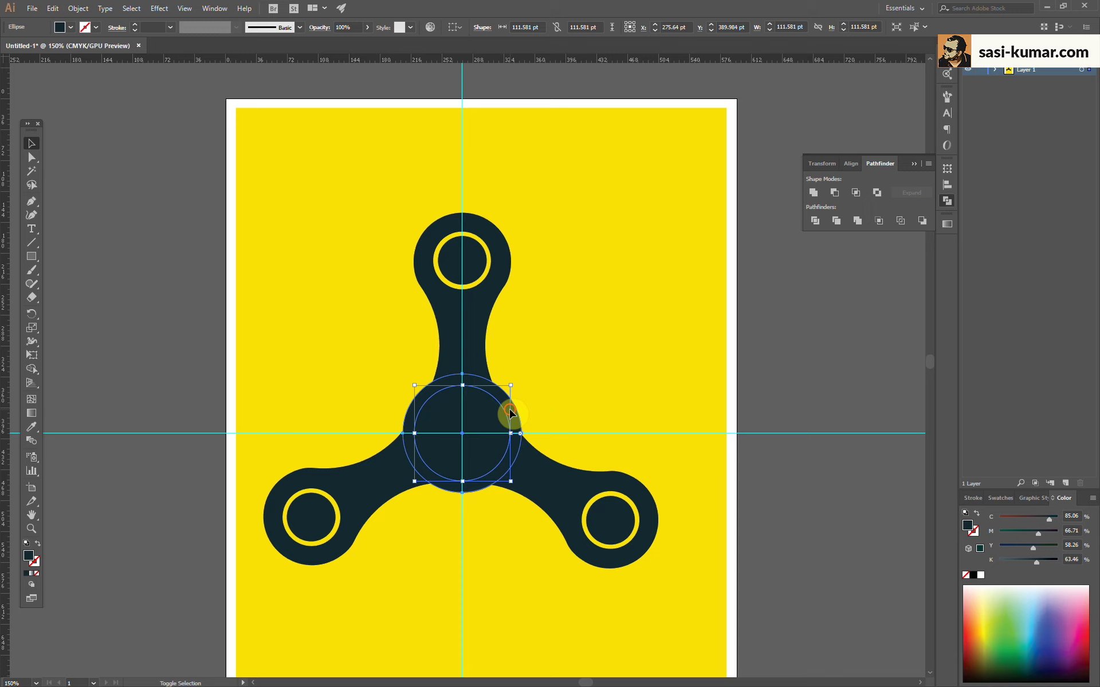
left_click(834, 193)
left_click(820, 383)
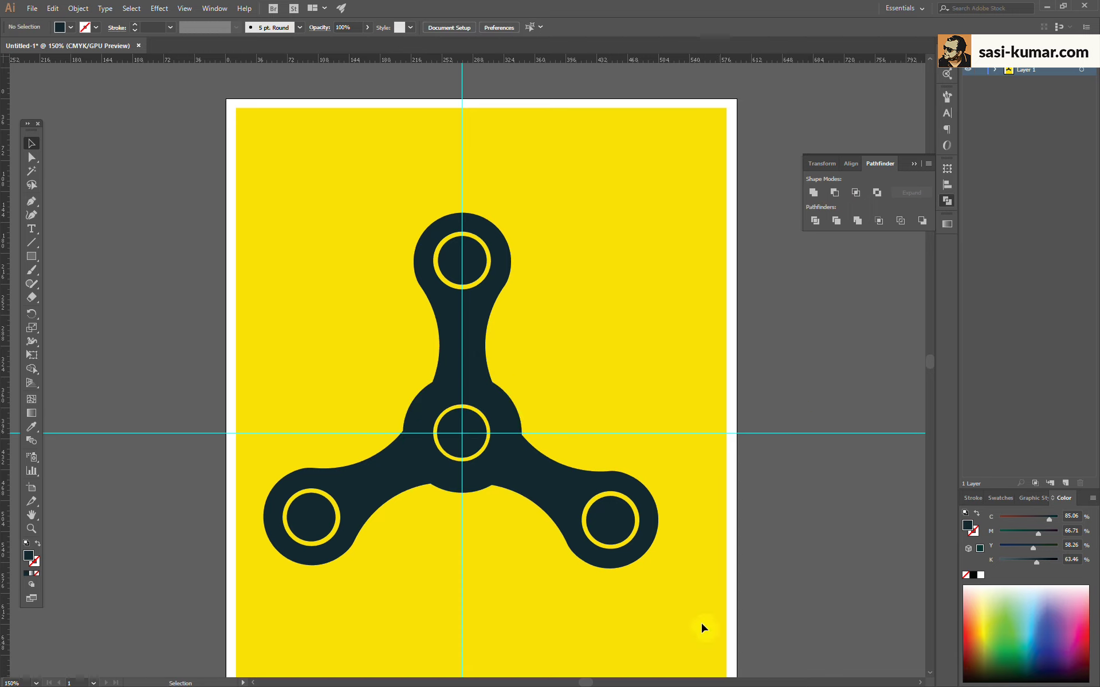
Merge all the spinner's shapes with Pathfinder Unite and scale the result down
key("ctrl+minus")
key("ctrl+minus")
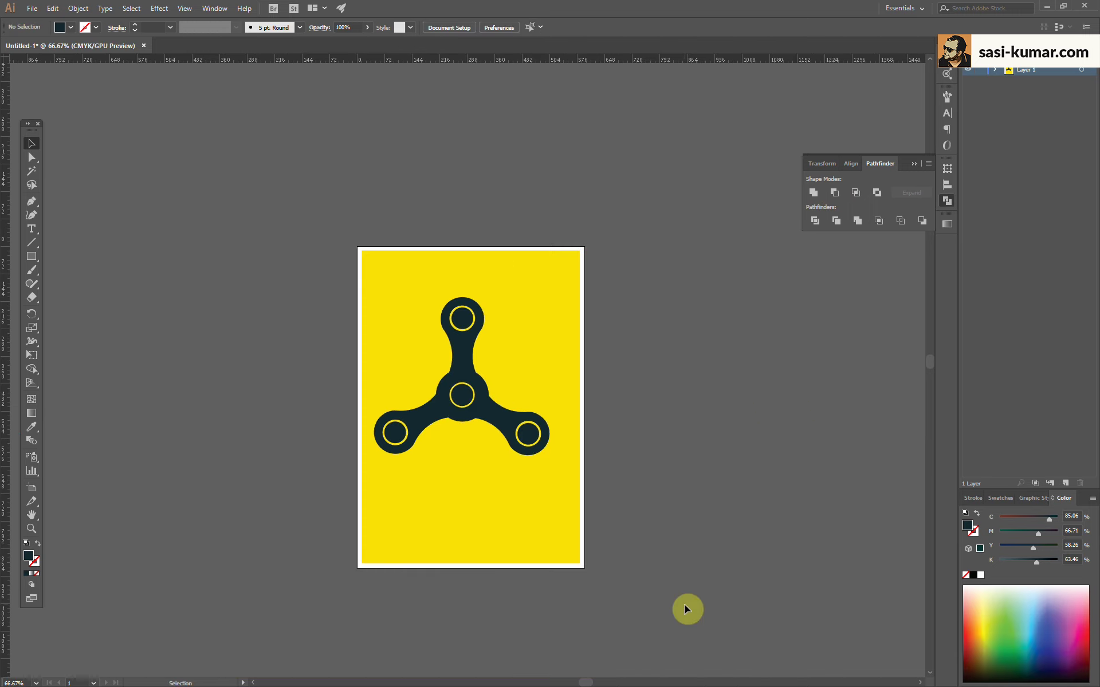
left_click_drag(638, 475, 534, 431)
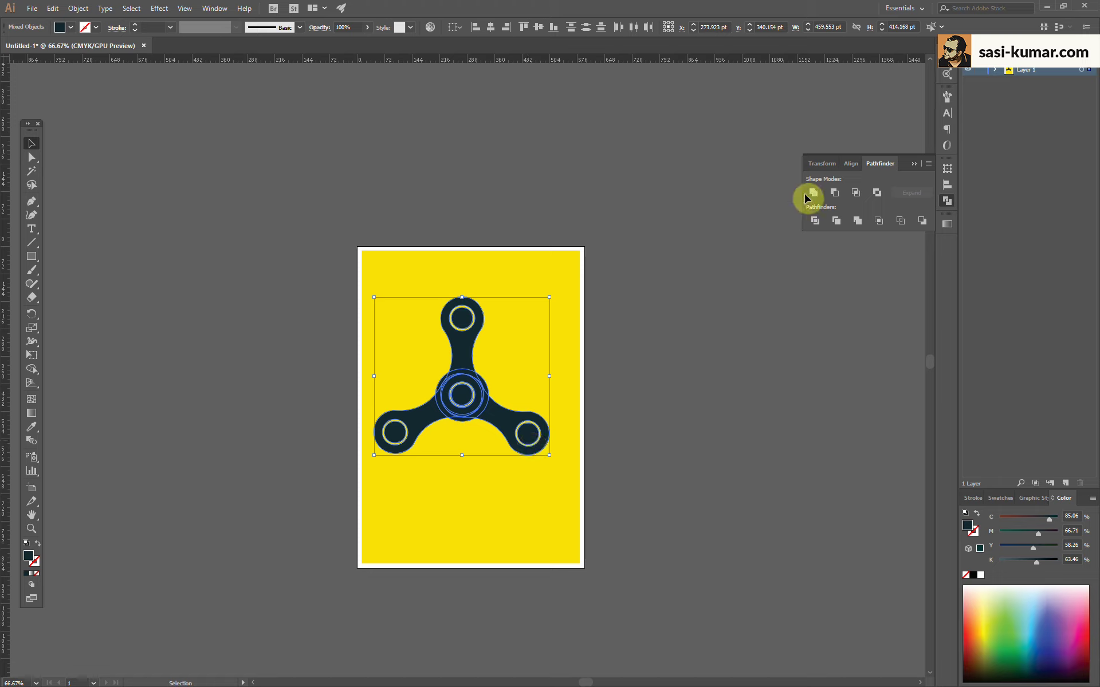
left_click(858, 223)
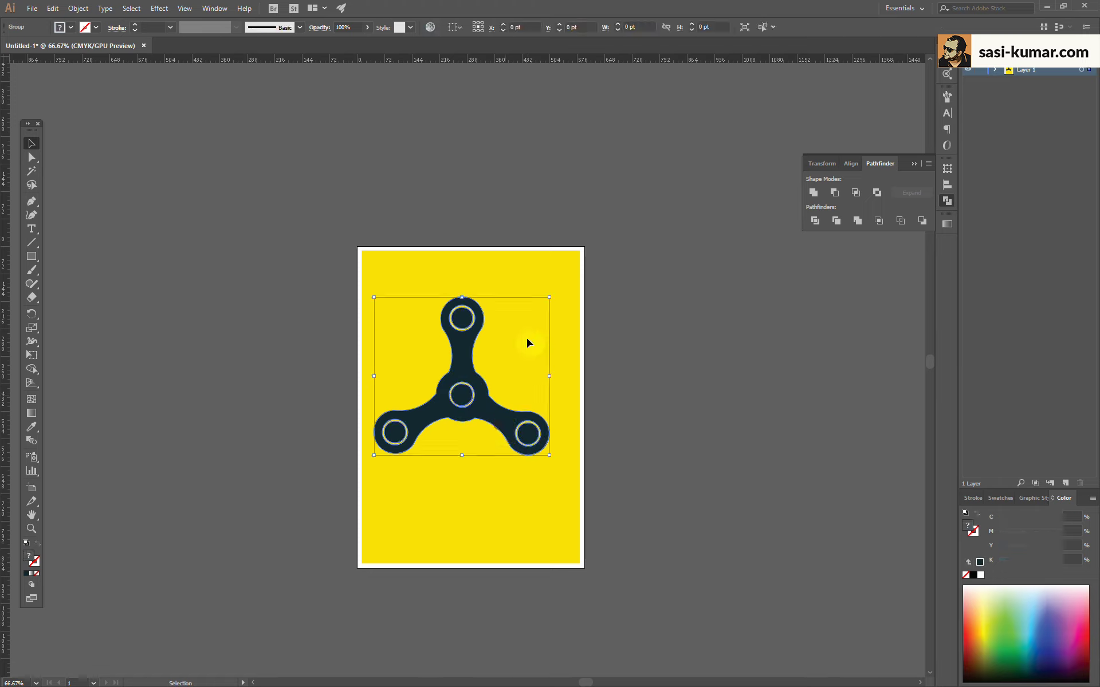
left_click_drag(550, 298, 511, 329)
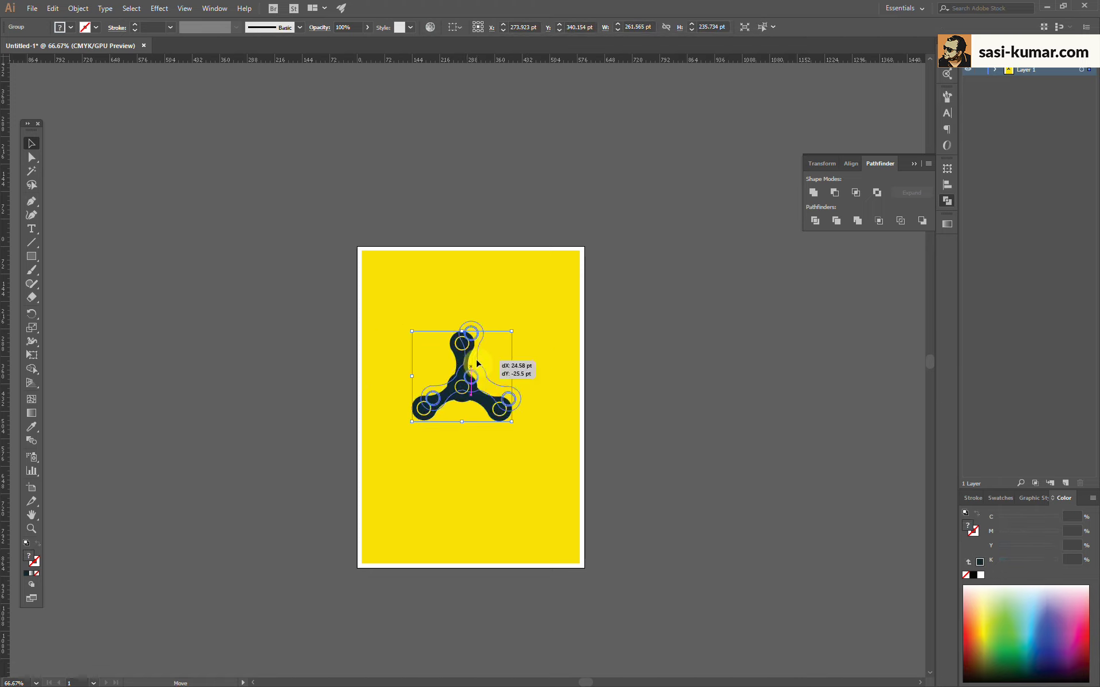
Move the spinner into the upper half of the page and centre it horizontally
left_click_drag(444, 407, 453, 397)
left_click(453, 397)
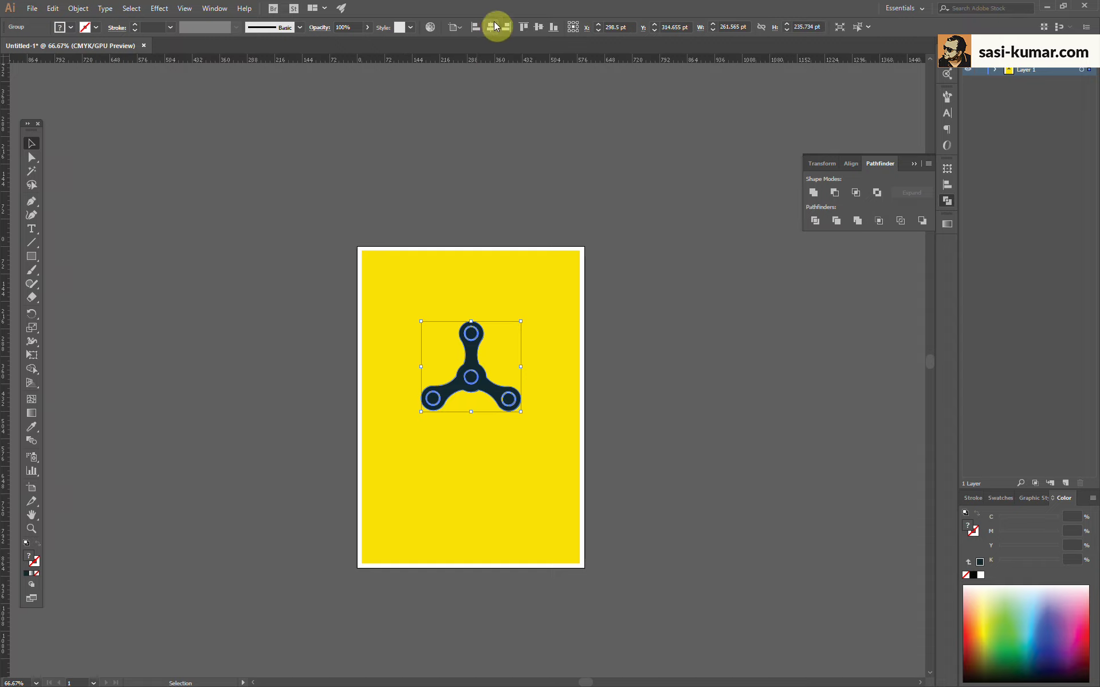
left_click(618, 143)
key("ctrl+plus")
key("ctrl+plus")
key("ctrl+plus")
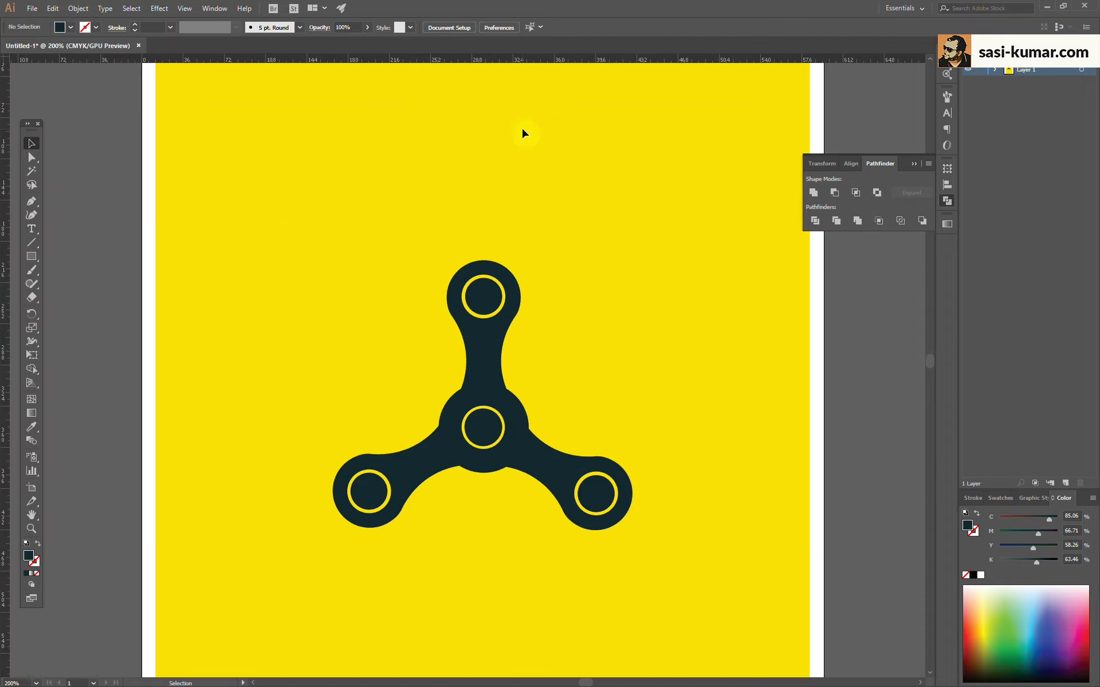
key("ctrl+minus")
key("ctrl+minus")
scroll(504, 172, "down", 3)
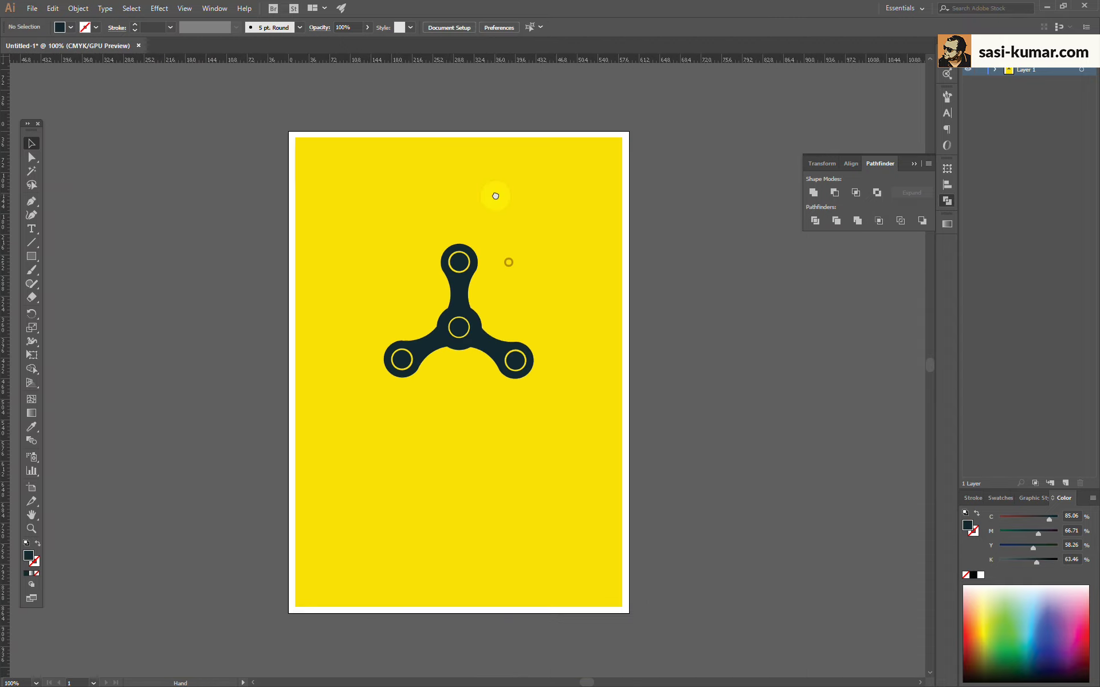
left_click(452, 286)
left_click(693, 274)
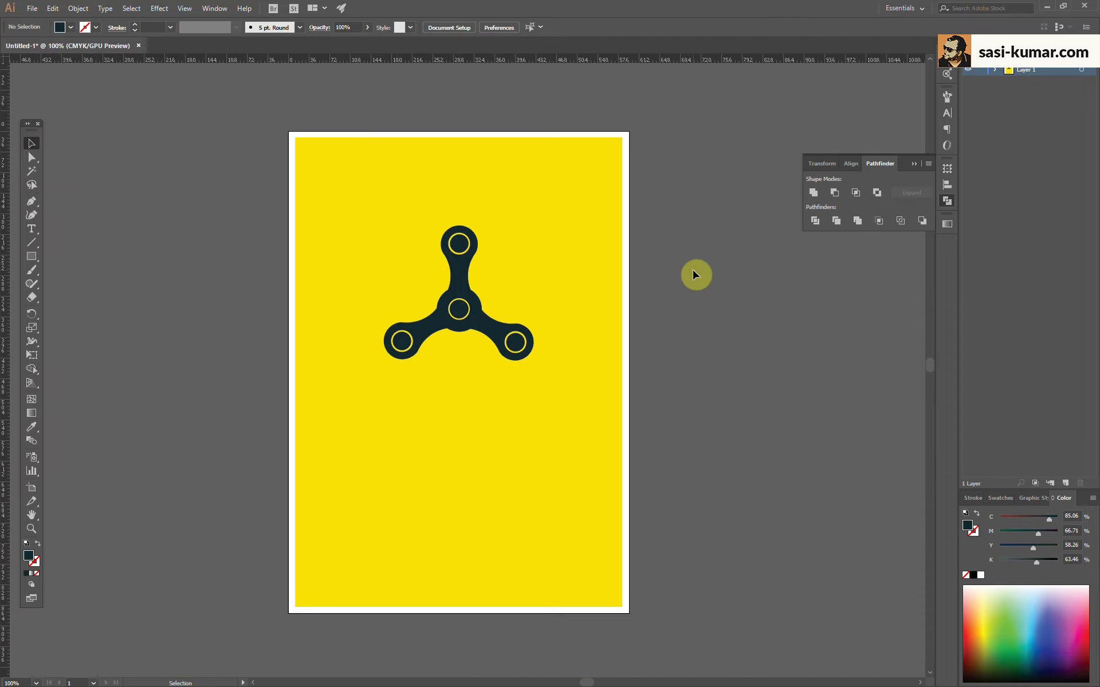
Type the word POPULISM below the spinner and scale it up to large letters
left_click(31, 228)
left_click(403, 442)
type("POPULISM")
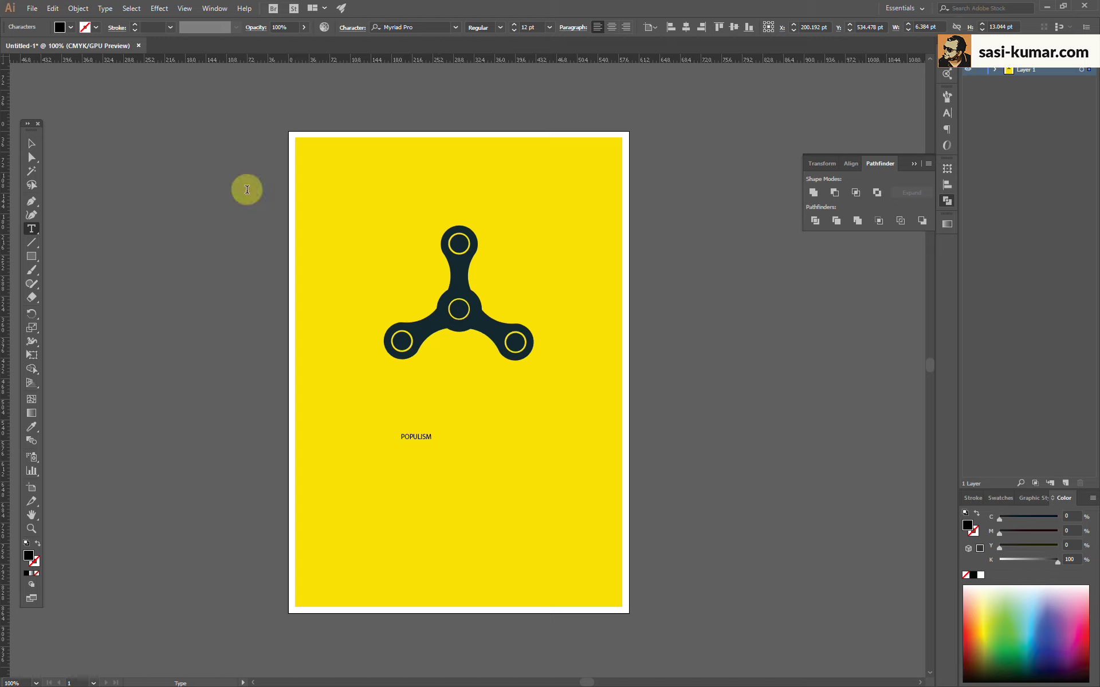
left_click(31, 144)
left_click_drag(432, 441, 522, 487)
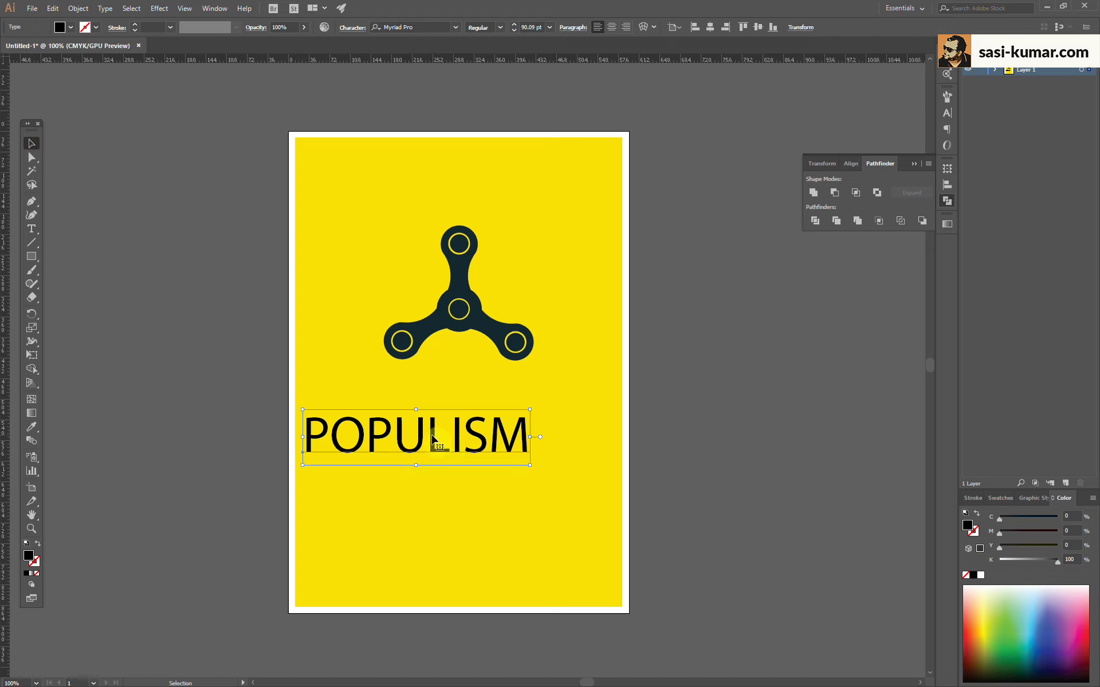
mouse_move(432, 441)
left_mouse_down()
mouse_move(470, 430)
mouse_move(478, 198)
left_mouse_up()
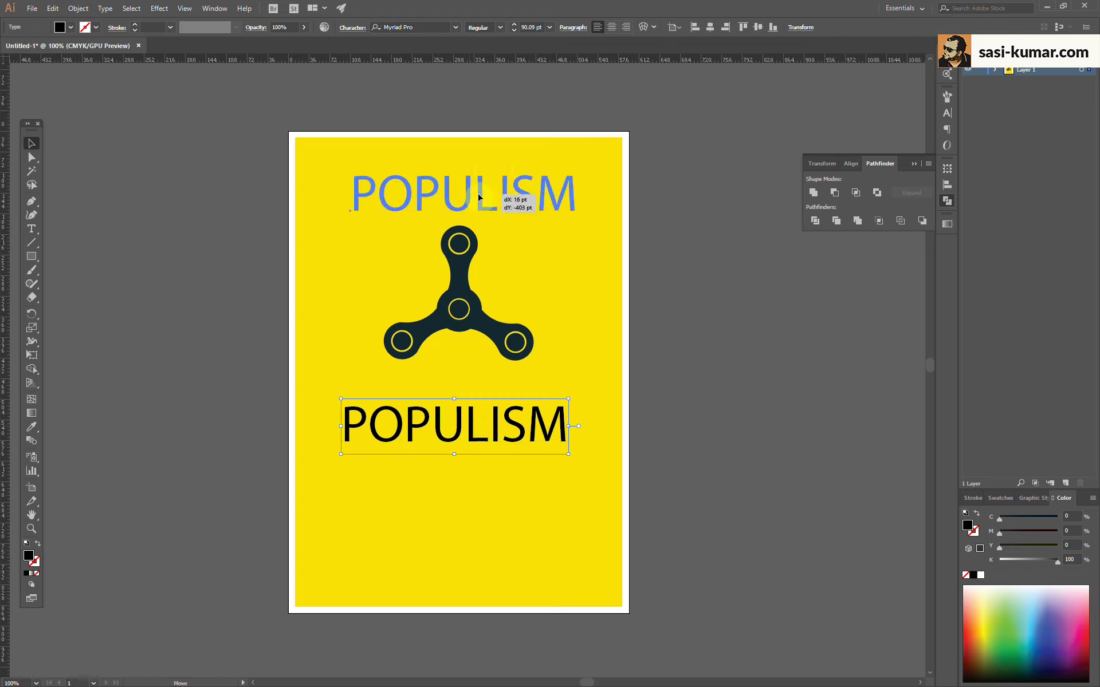
Move POPULISM to the top of the page and centre it horizontally with the spinner
left_click_drag(458, 308, 464, 355)
left_click(461, 197, "shift")
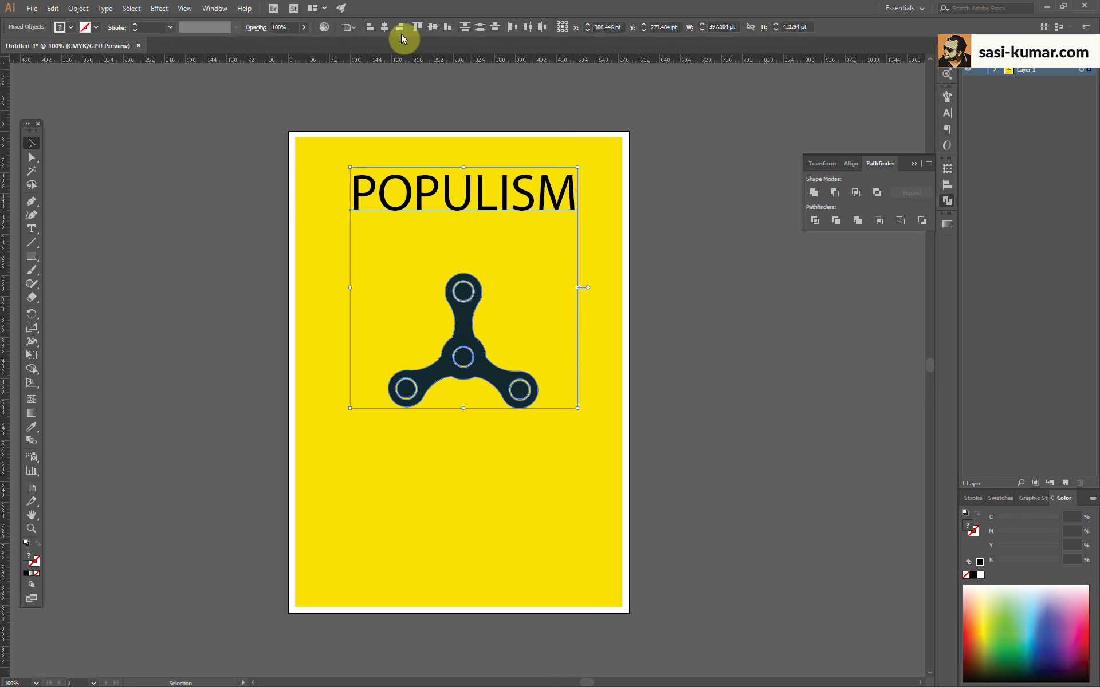
left_click(400, 28)
left_click(699, 143)
left_click(444, 207)
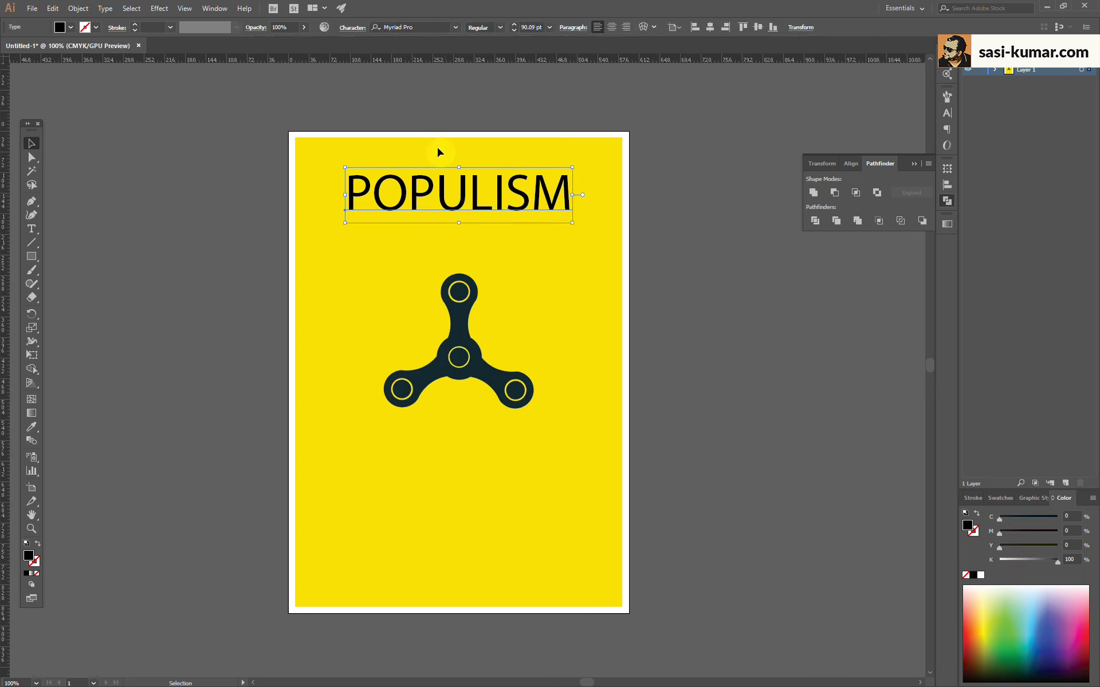
left_click(427, 27)
left_click(456, 27)
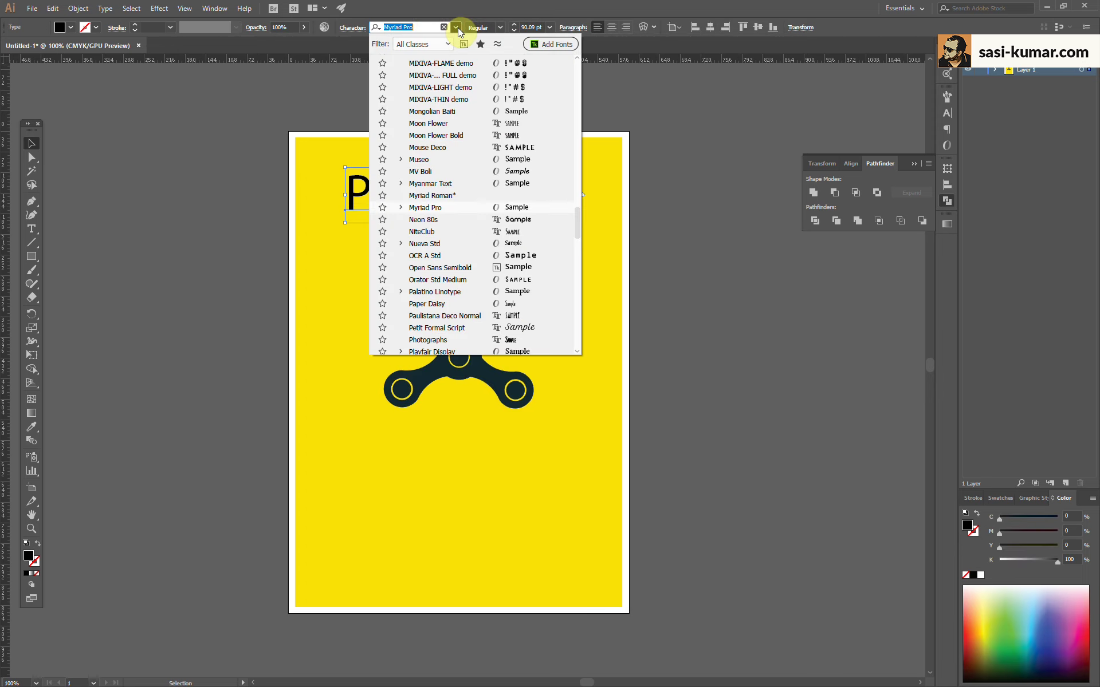
Set POPULISM in Neon 80s and draw a horizontal line below the spinner
left_click(448, 220)
left_click(666, 269)
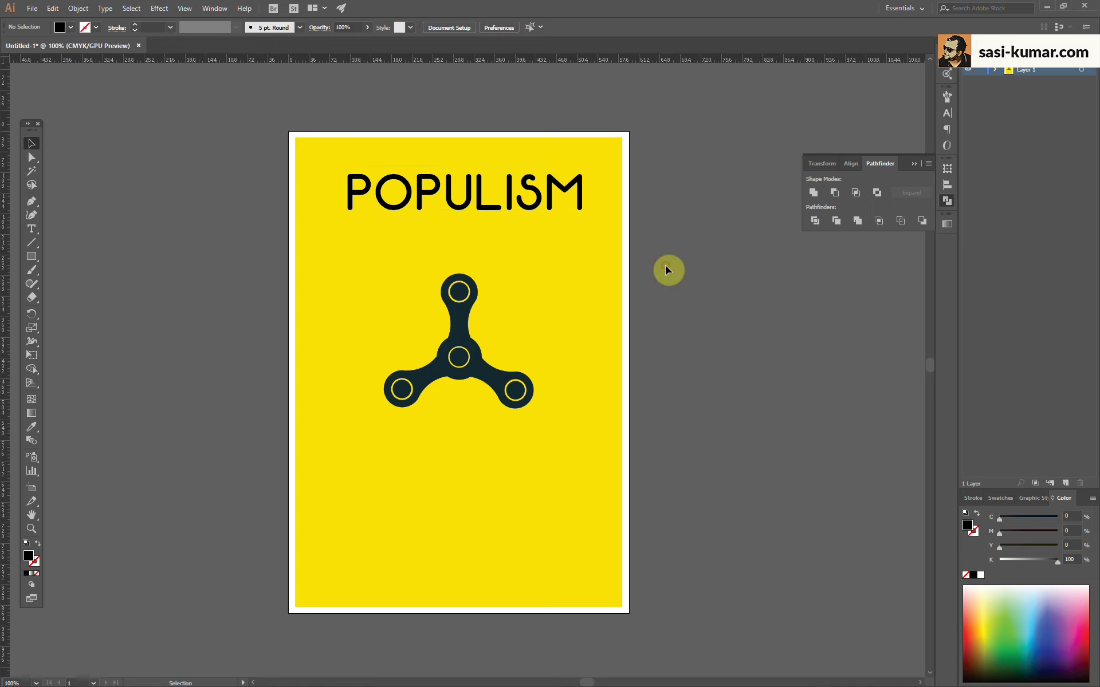
left_click(483, 195)
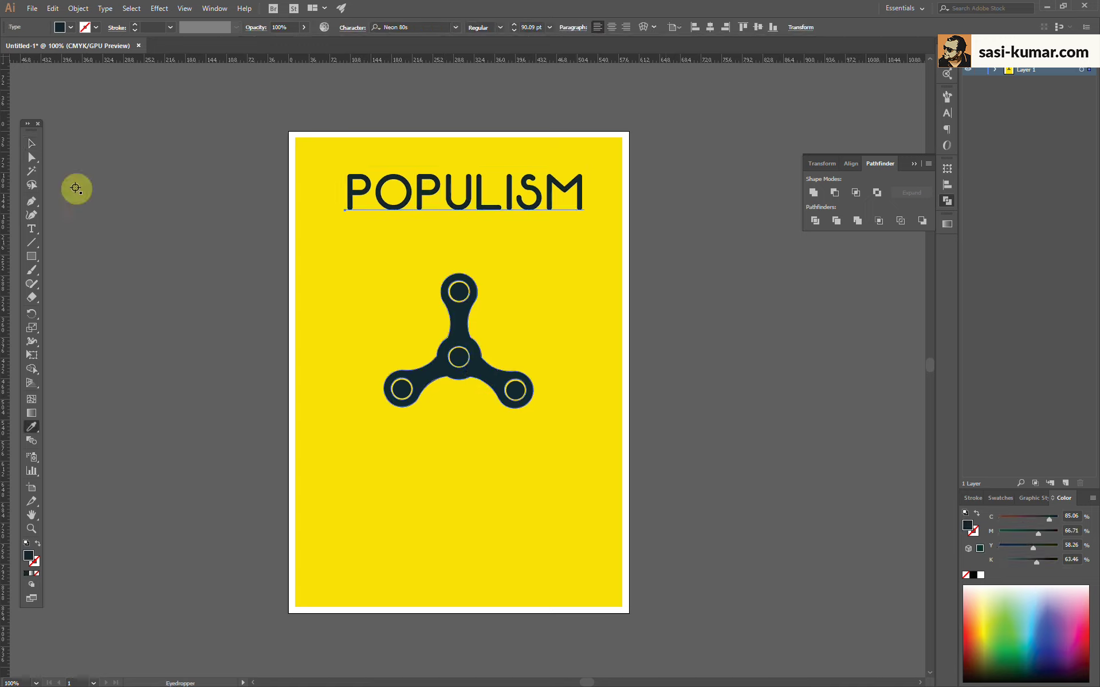
left_click(164, 151)
left_click(30, 245)
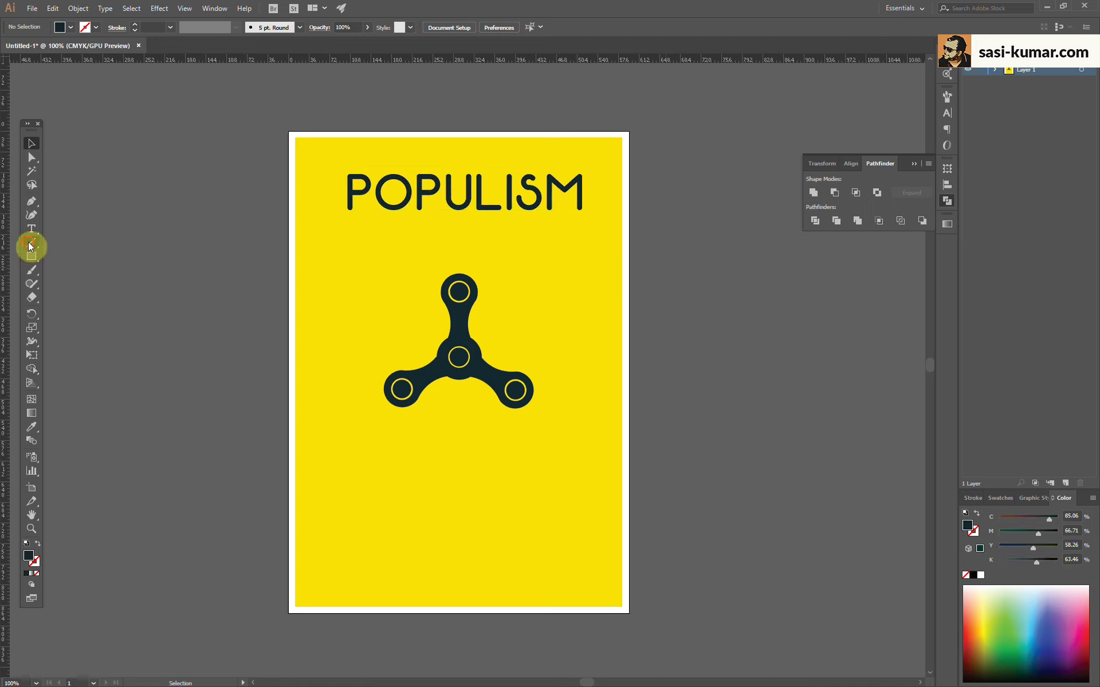
left_click_drag(580, 460, 598, 458)
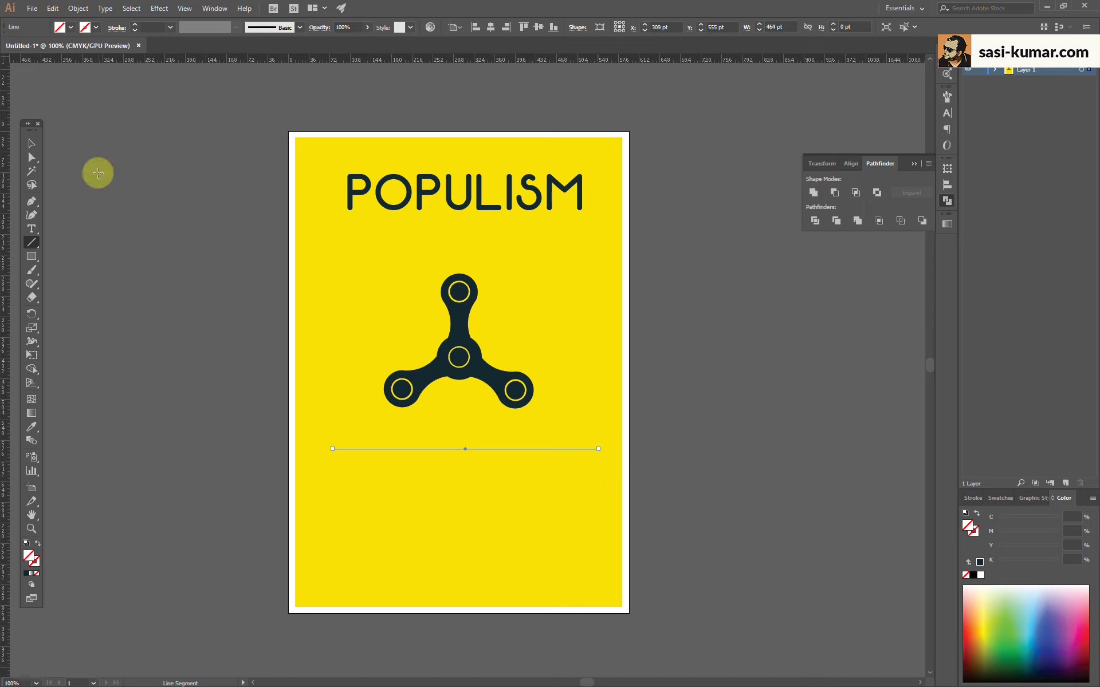
Give the divider line a navy stroke sampled from the spinner
key("i")
left_click(490, 373)
left_click(39, 547)
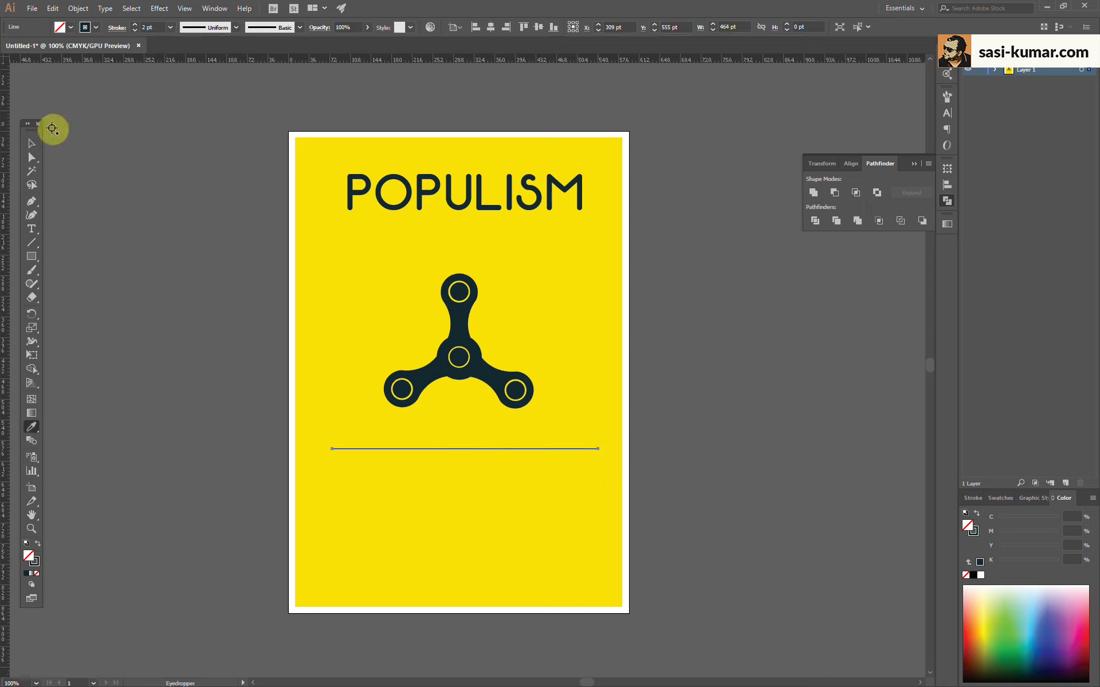
left_click(32, 143)
left_click(123, 161)
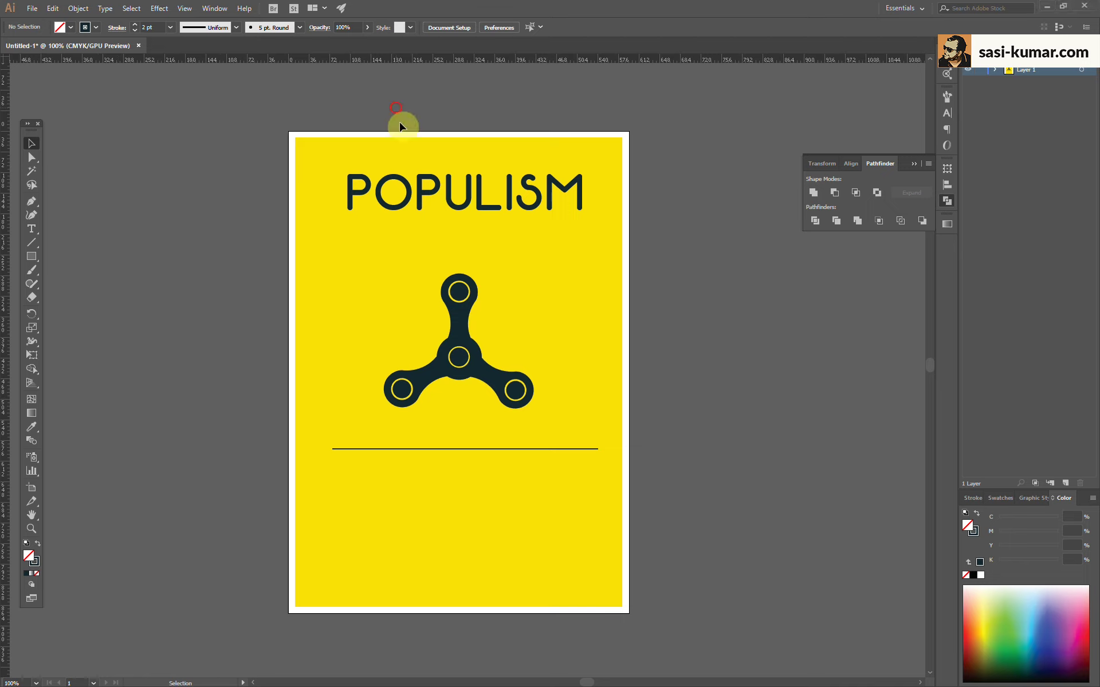
Centre the title, spinner and line horizontally together
left_click_drag(675, 614, 334, 128)
left_click(384, 27)
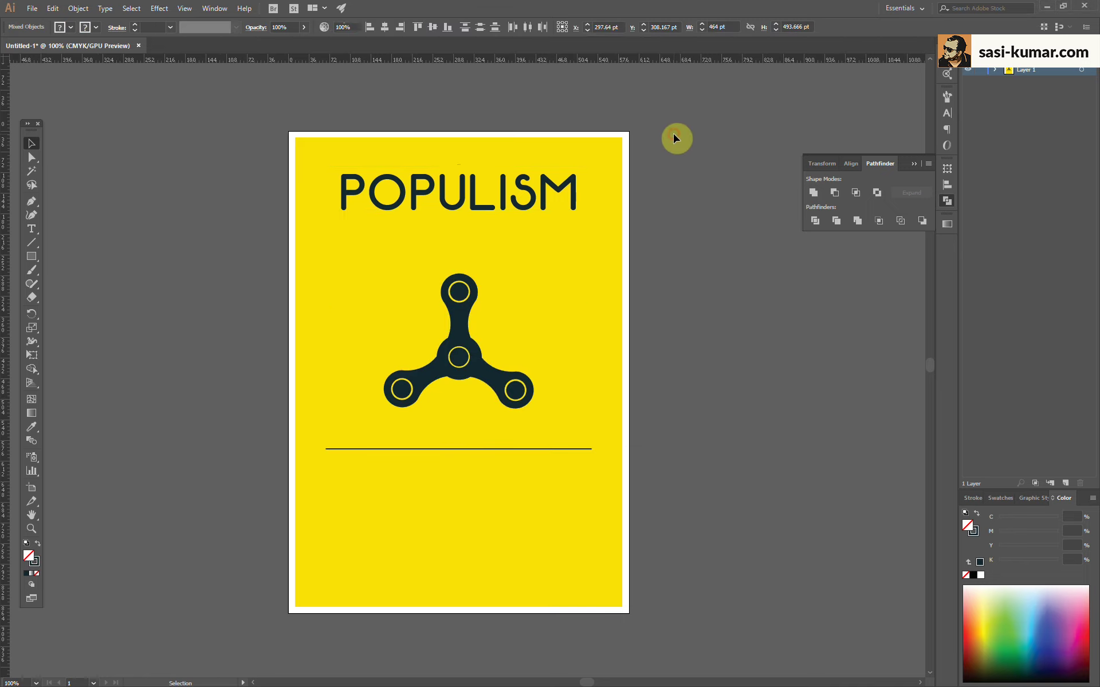
left_click(676, 138)
left_click(31, 229)
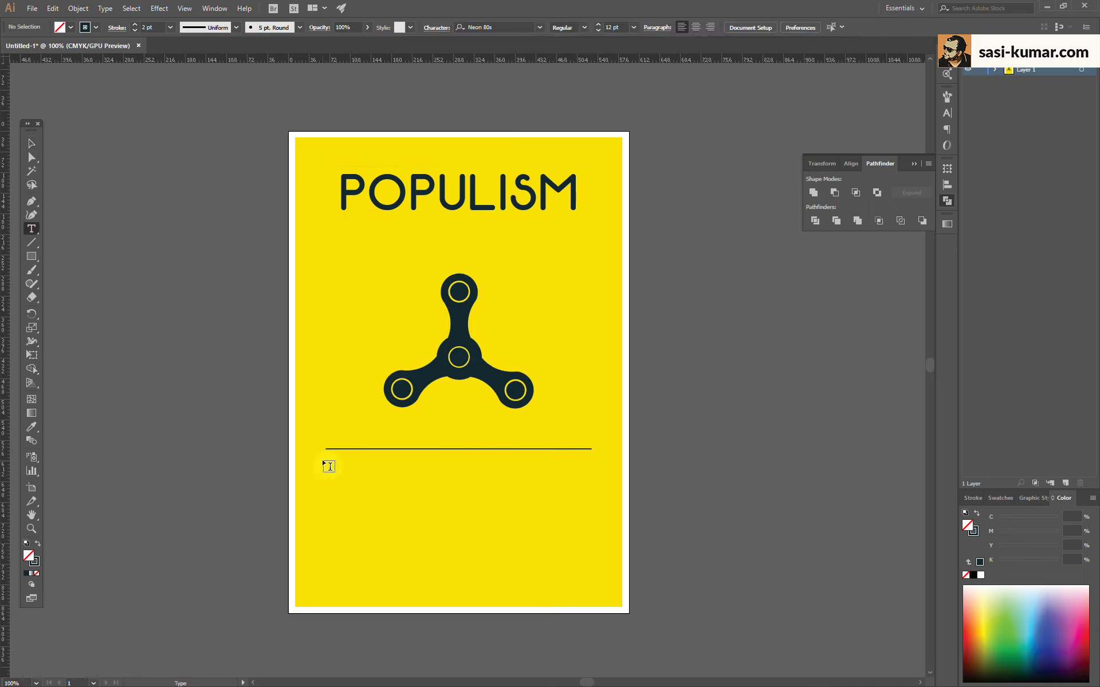
Add the caption "Can't Belive Entire world Fell For This S**t" in a text box and enlarge it
left_click_drag(323, 461, 591, 593)
key("BackSpace")
type("Can't Belive Entire world Fell For This")
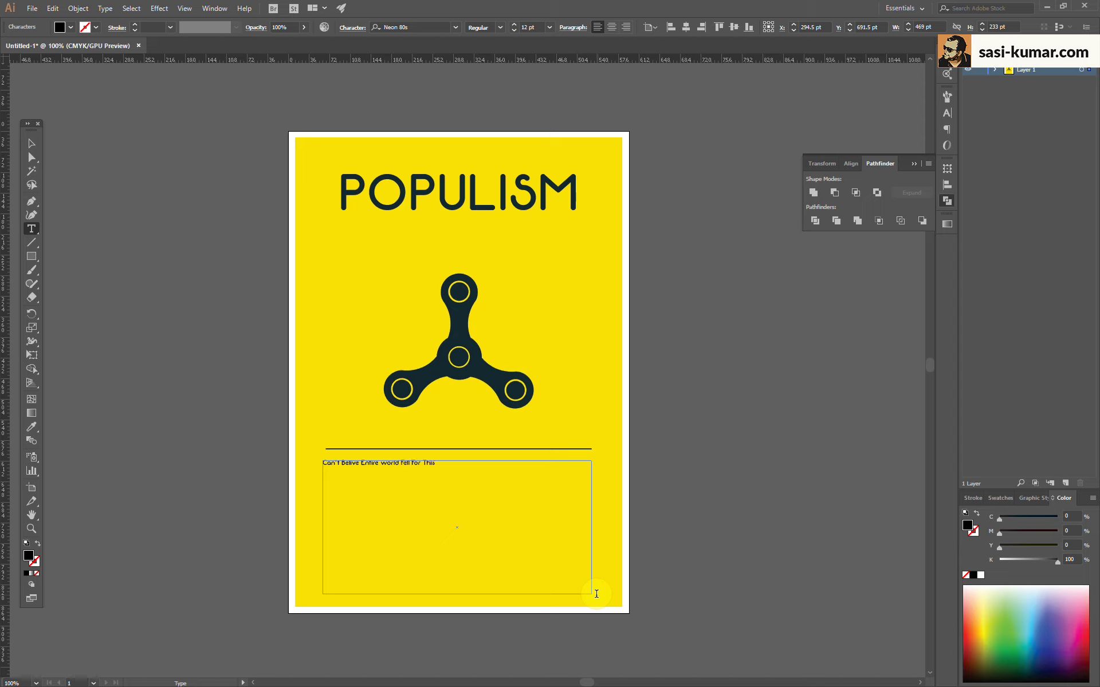
left_click(35, 141)
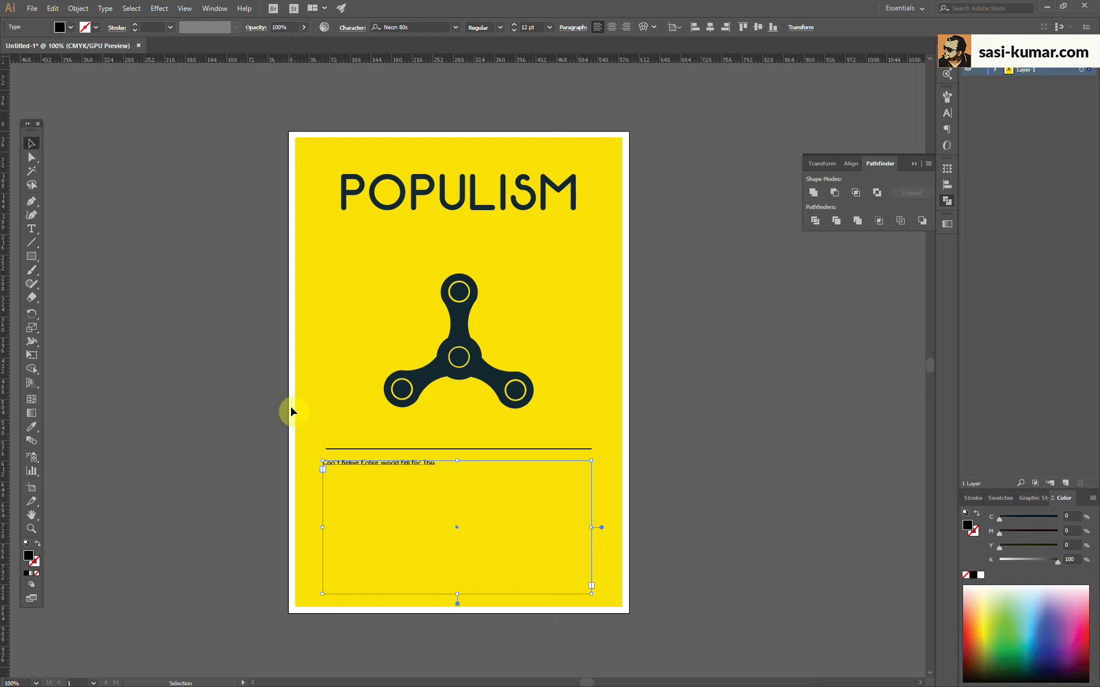
double_click(373, 465)
key("ctrl+a")
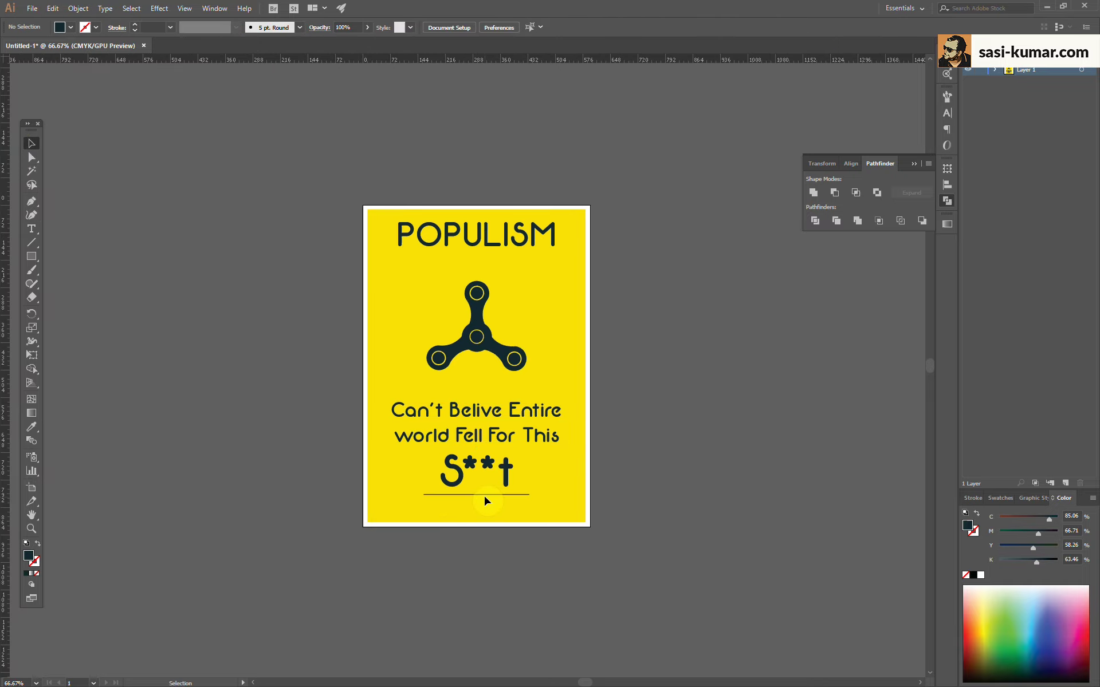
left_click(597, 321)
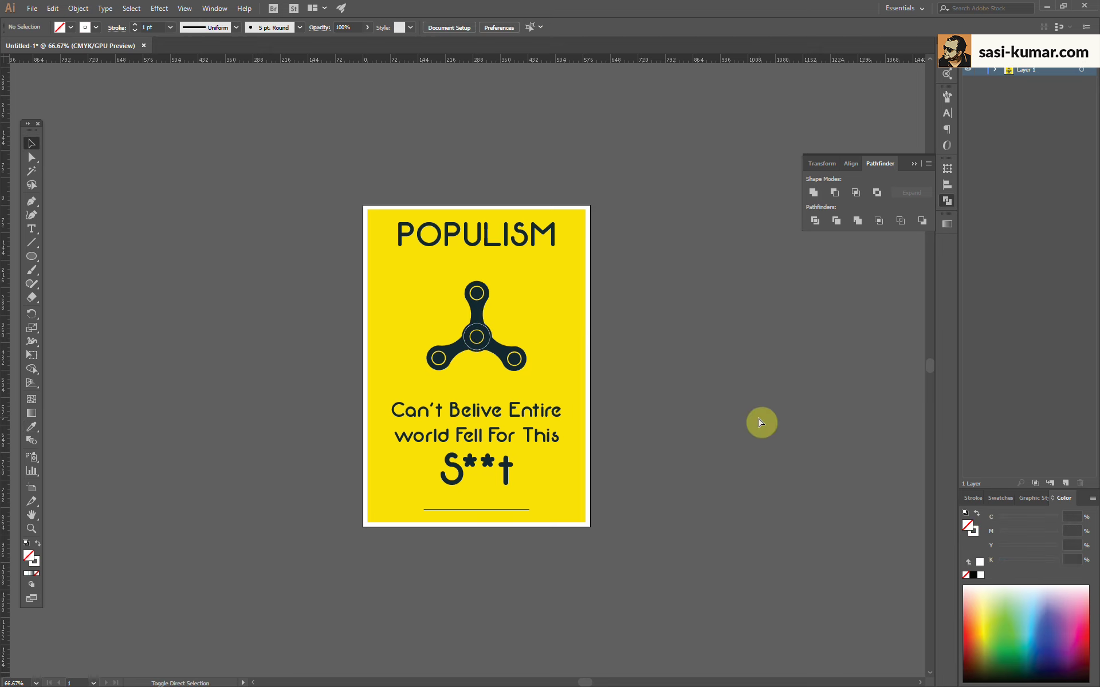
Enlarge a copy of the centre ring around the poster and blend the small circle into it
left_click(486, 350)
left_click_drag(491, 349, 695, 555)
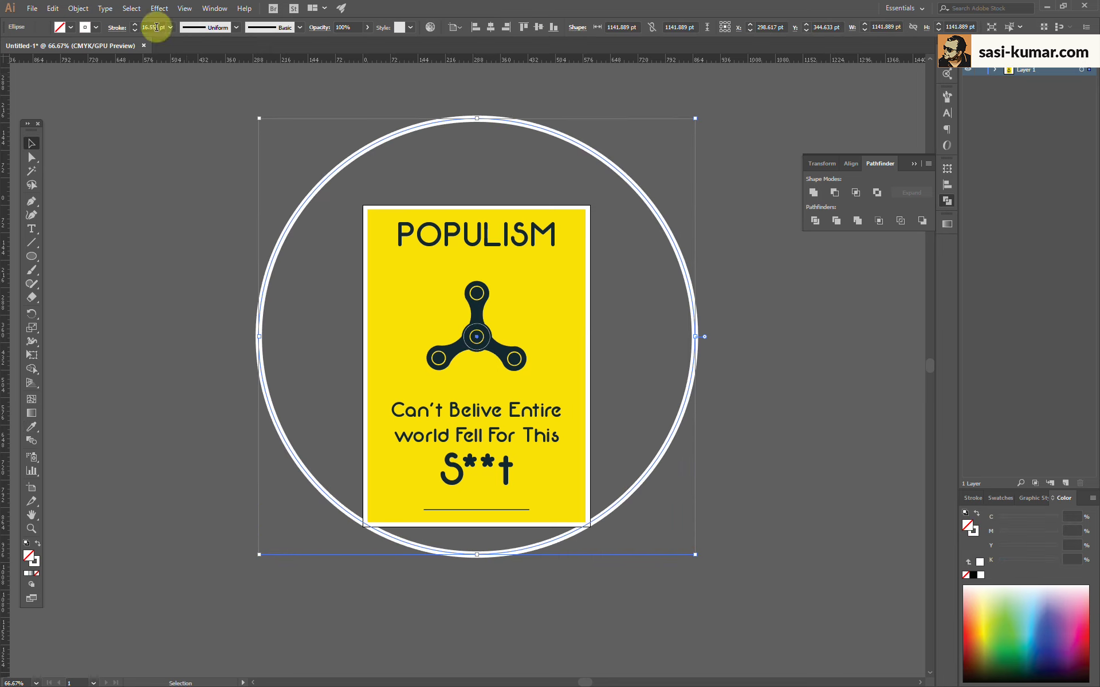
left_click(344, 314)
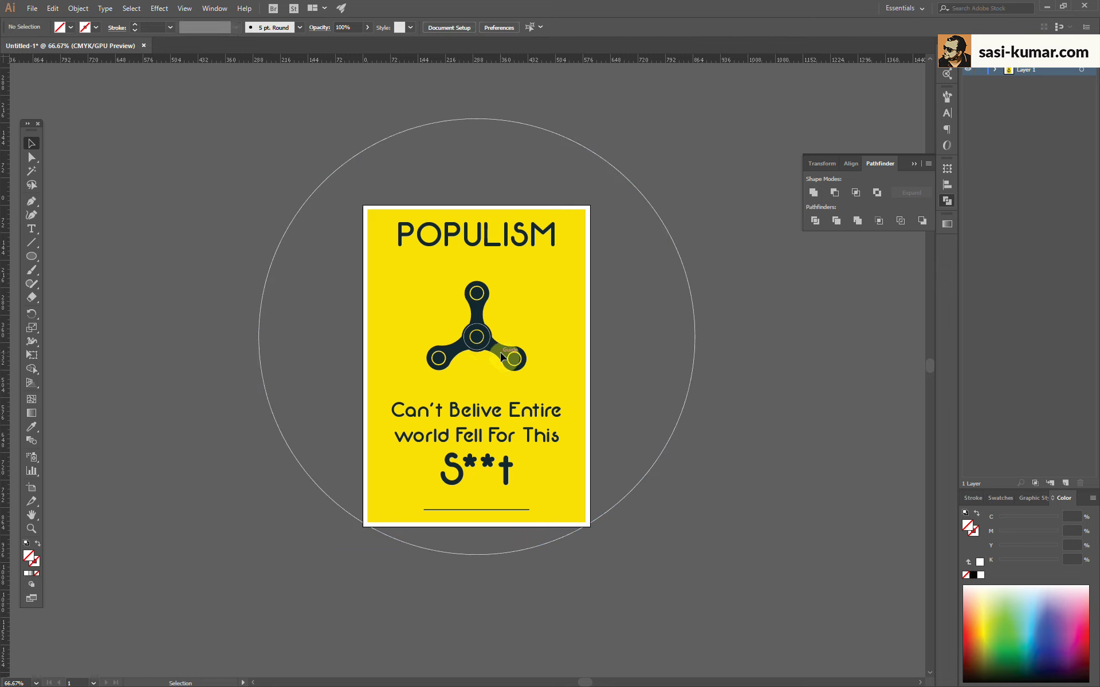
left_click(488, 349)
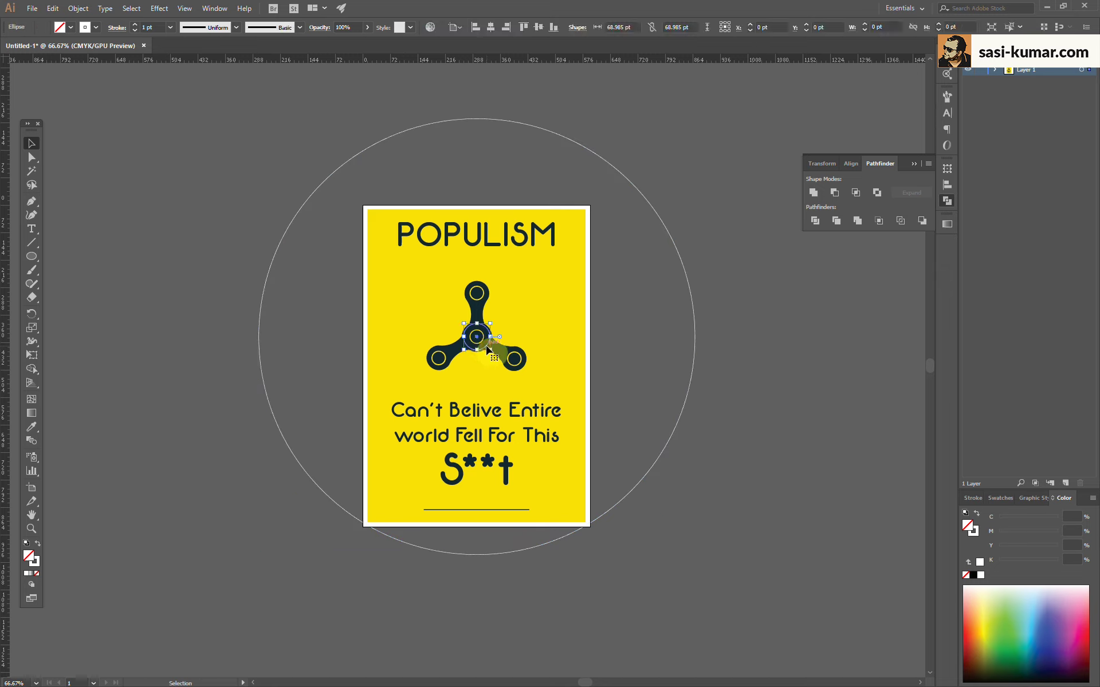
left_click(33, 441)
left_click(686, 278)
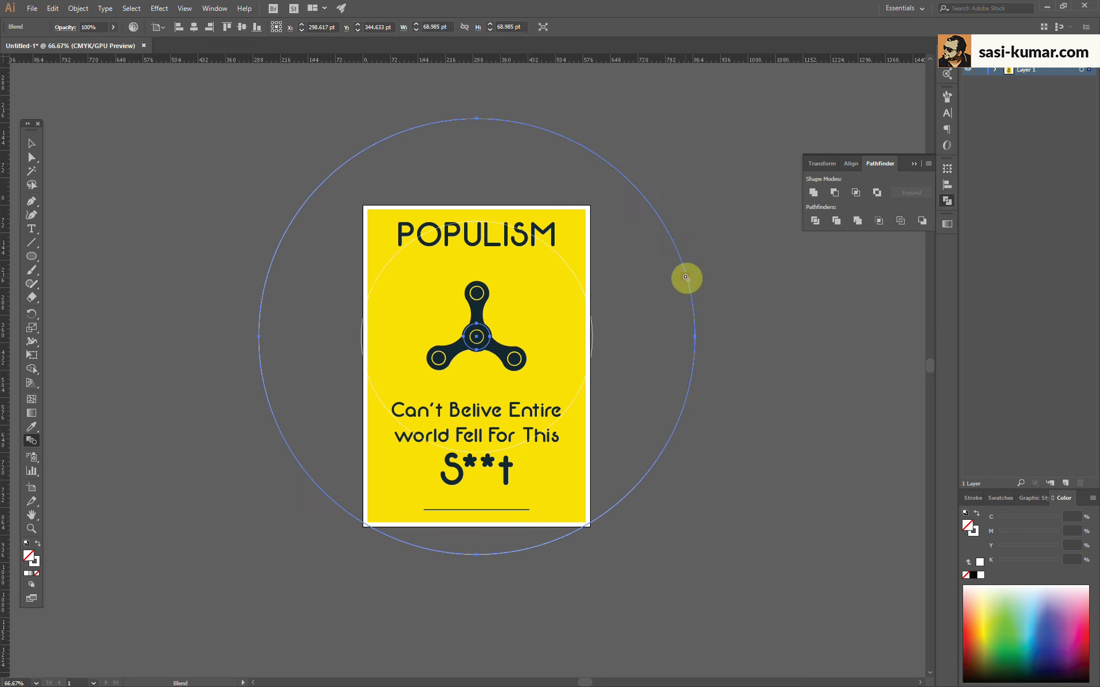
Set the blend spacing to Specified Steps with 25 steps
double_click(38, 448)
left_click(679, 185)
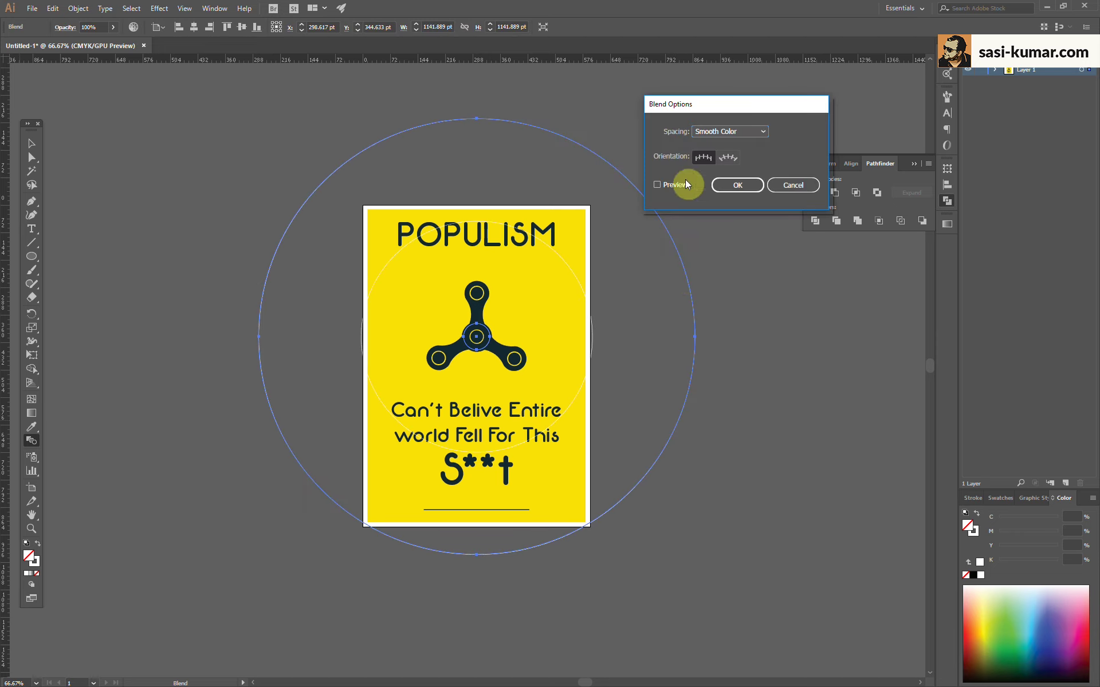
left_click(750, 134)
left_click(748, 157)
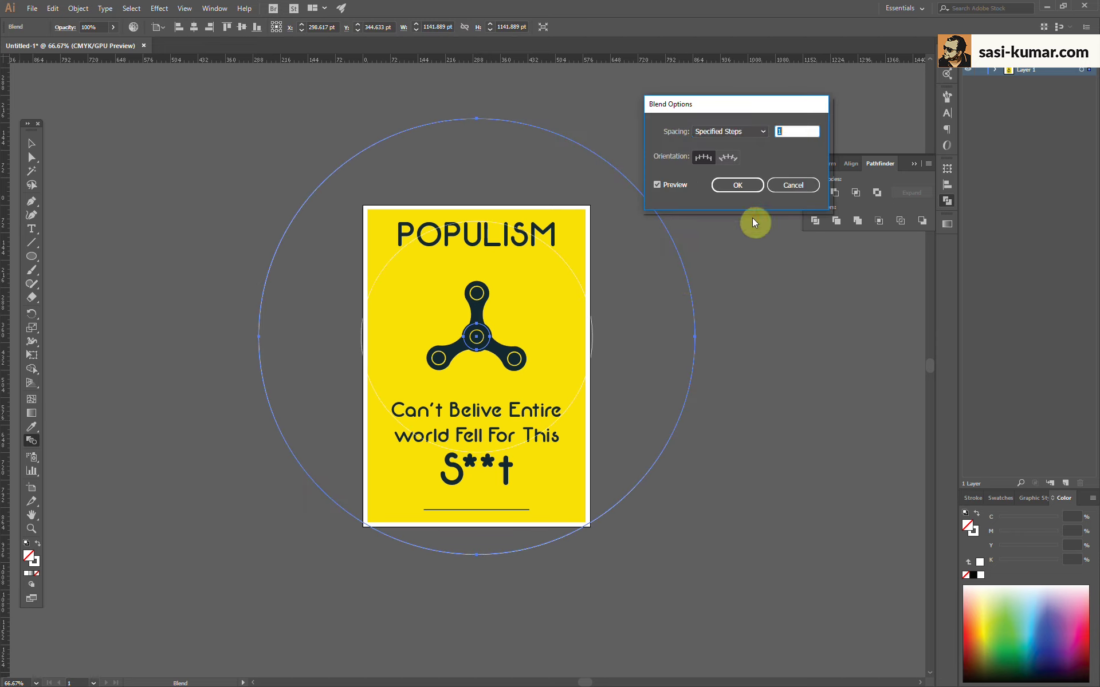
type("25")
left_click(666, 187)
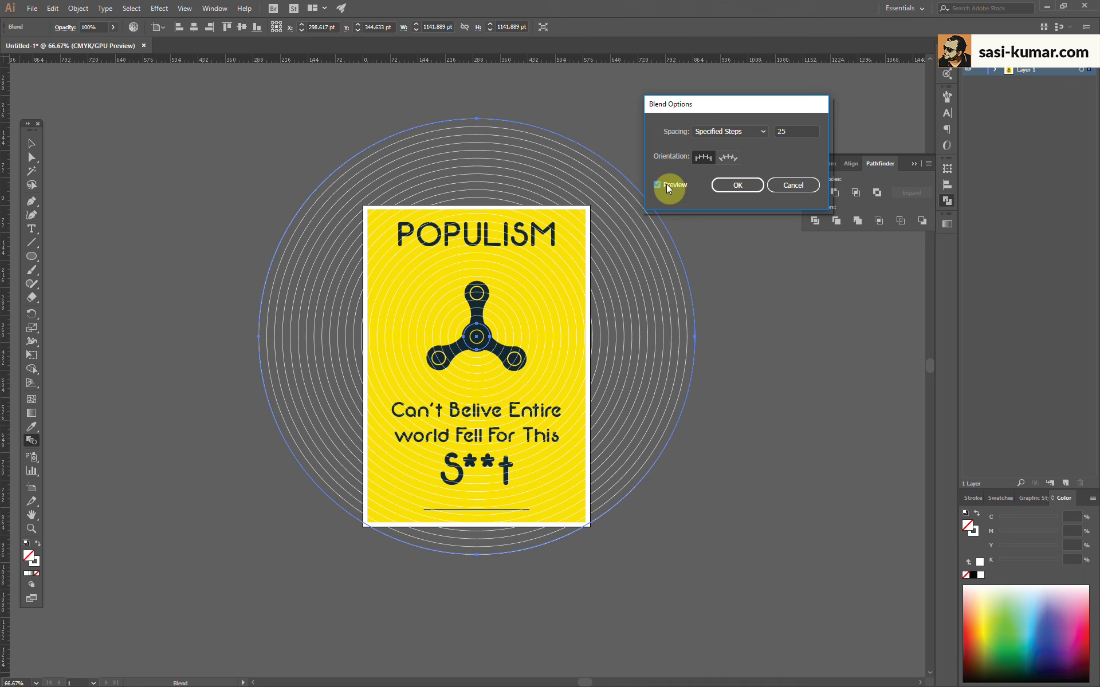
left_click(738, 185)
left_click(31, 144)
Expand the ring blend into separate circles
left_click(80, 9)
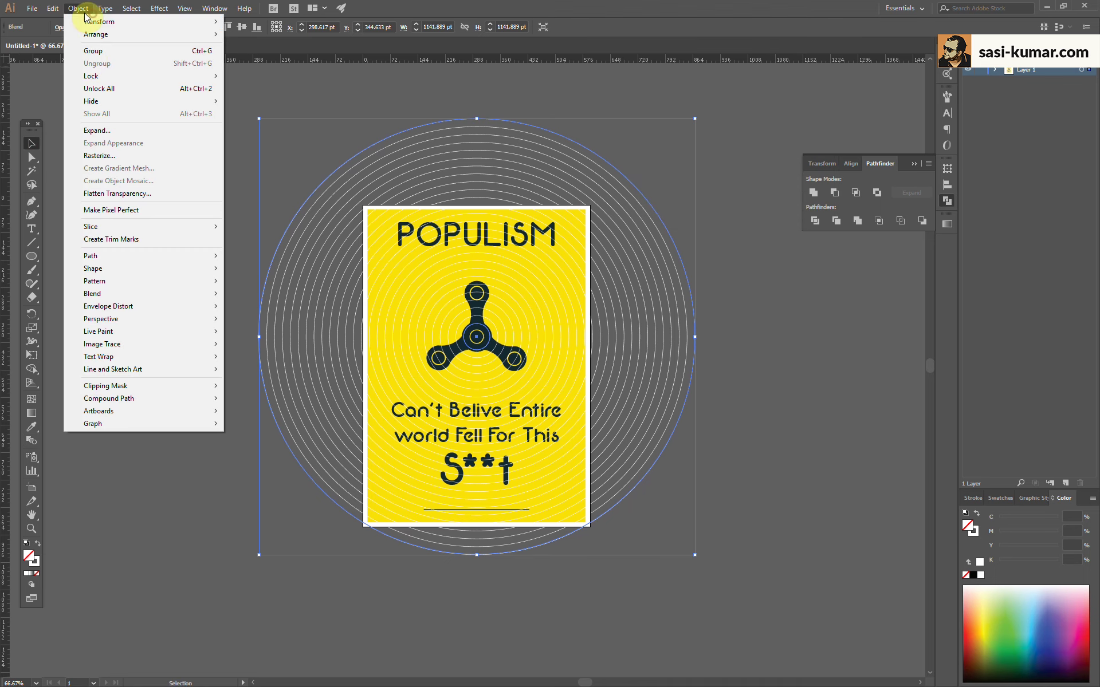
left_click(98, 130)
left_click(531, 412)
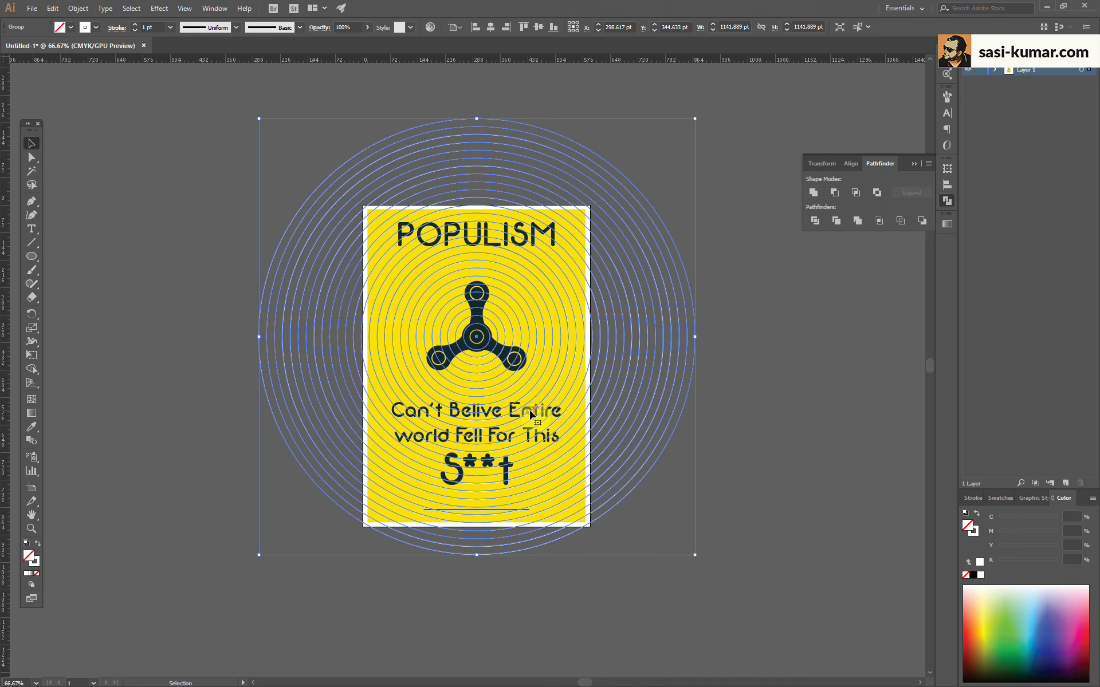
left_click(206, 338)
left_click(575, 302)
key("a")
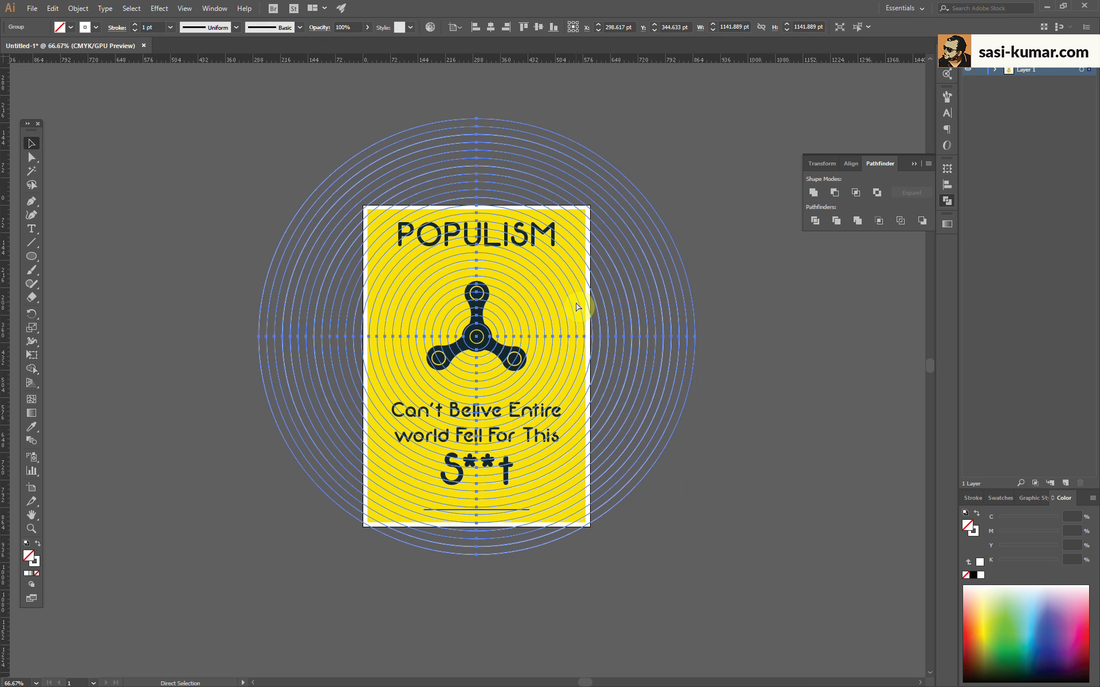
left_click(828, 471)
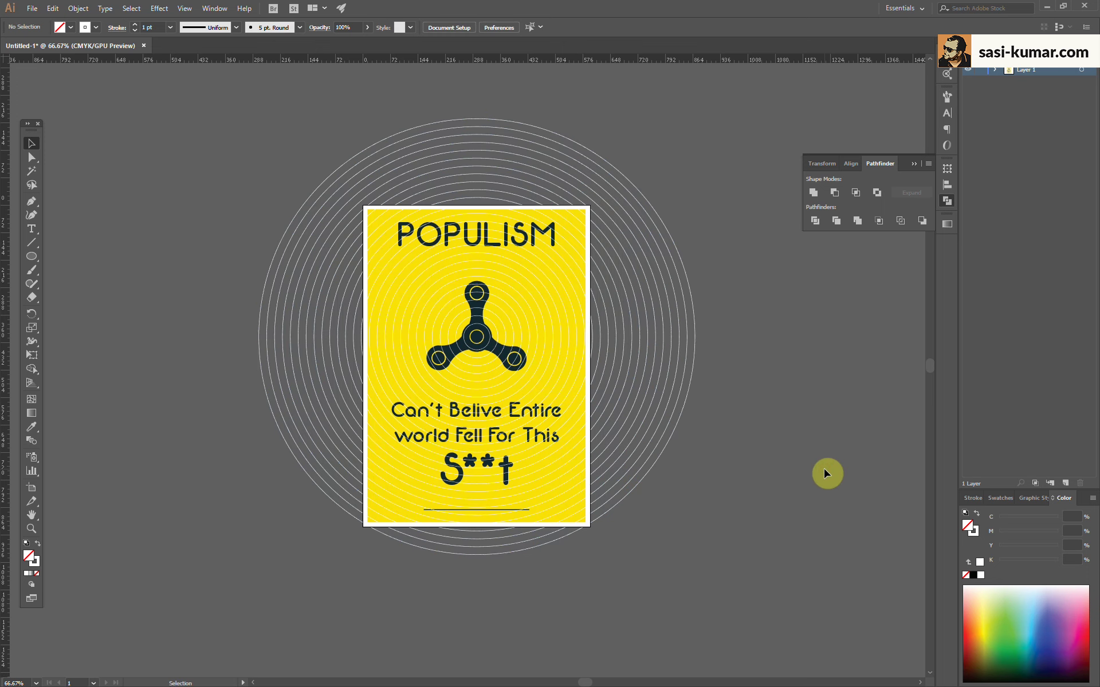
Select the yellow background rectangle together with the rings and bring it forward
left_click(576, 236)
left_click(648, 359, "shift")
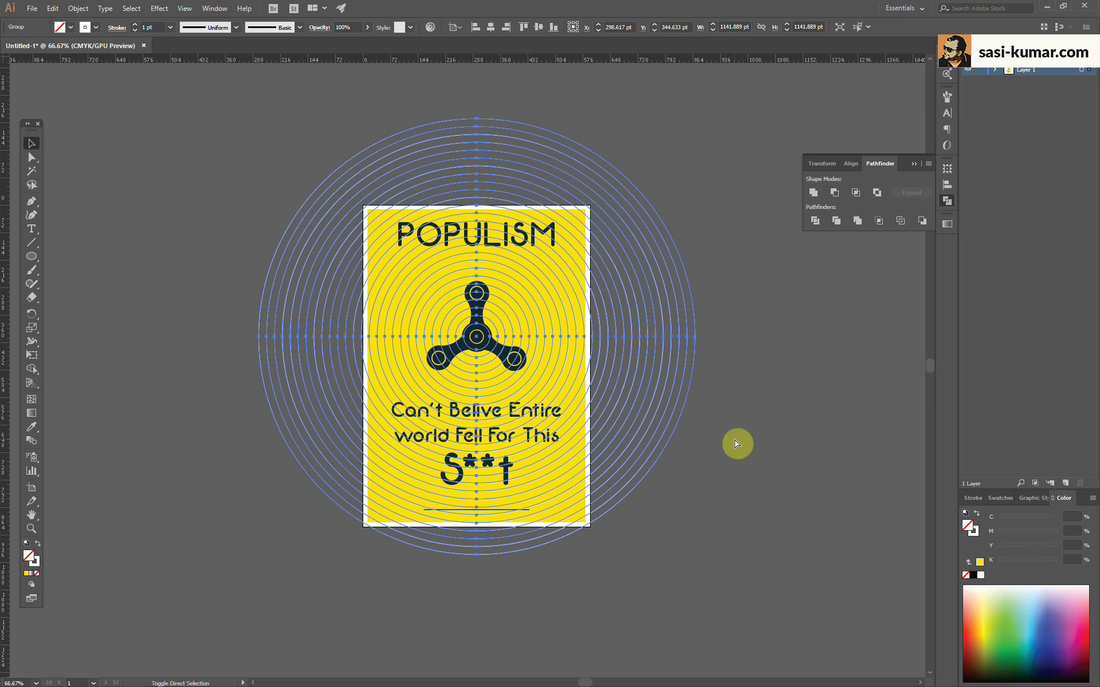
key("ctrl+shift+bracketright")
right_click(668, 366)
right_click(532, 373)
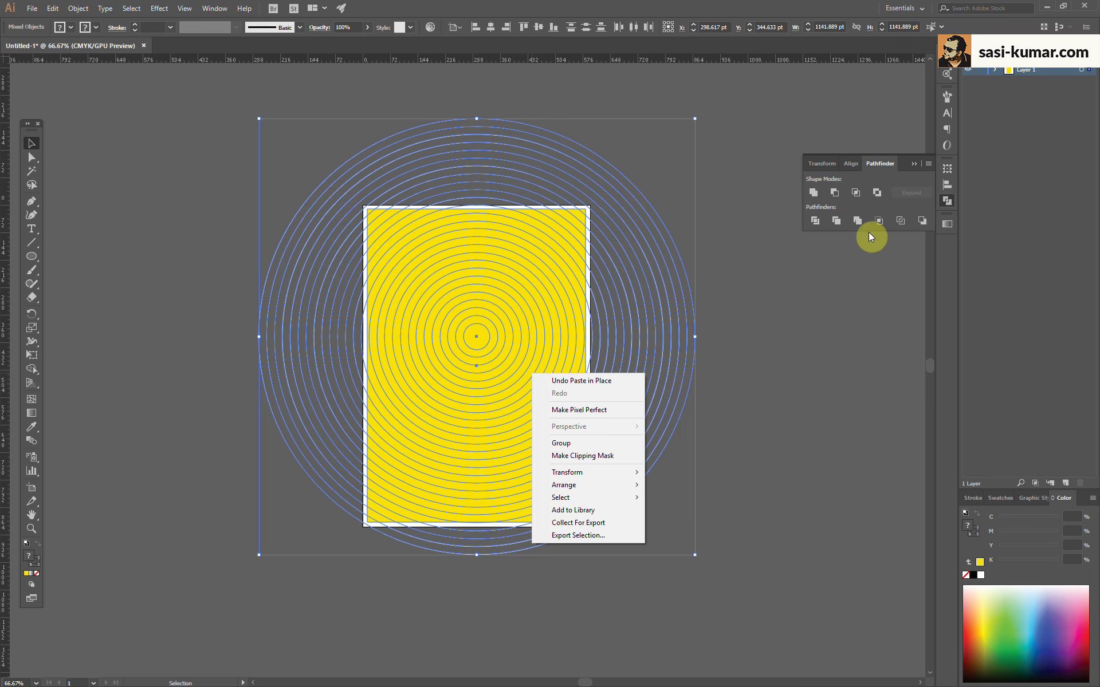
left_click(784, 332)
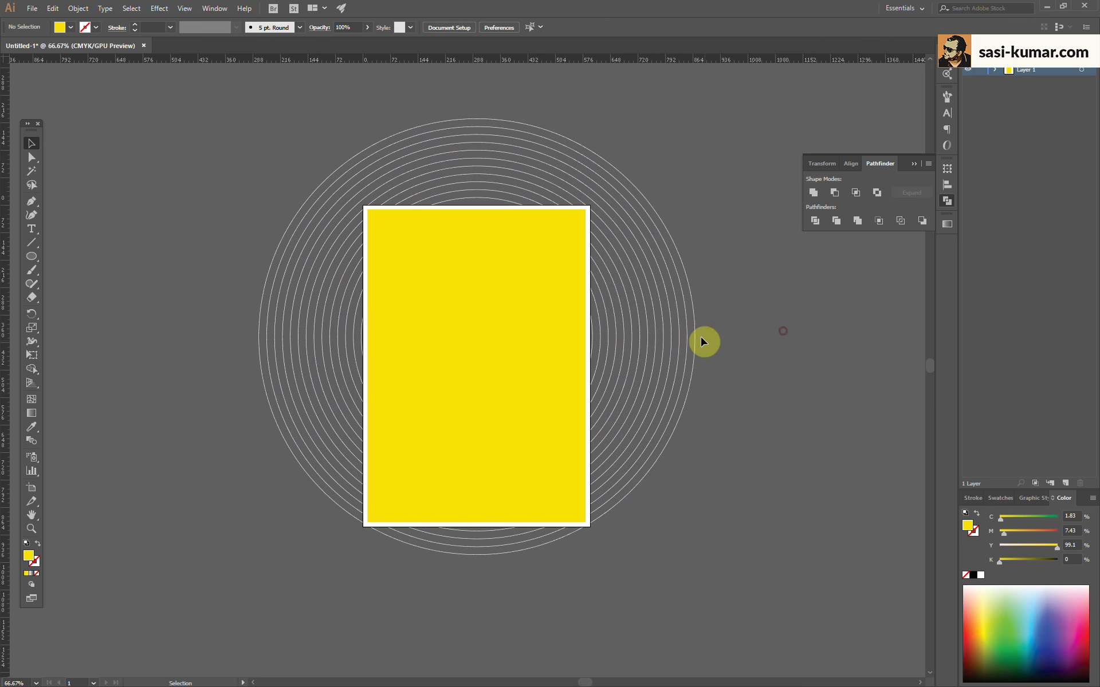
Expand the rings and crop them to the yellow rectangle with Pathfinder
left_click(638, 335)
left_click(78, 8)
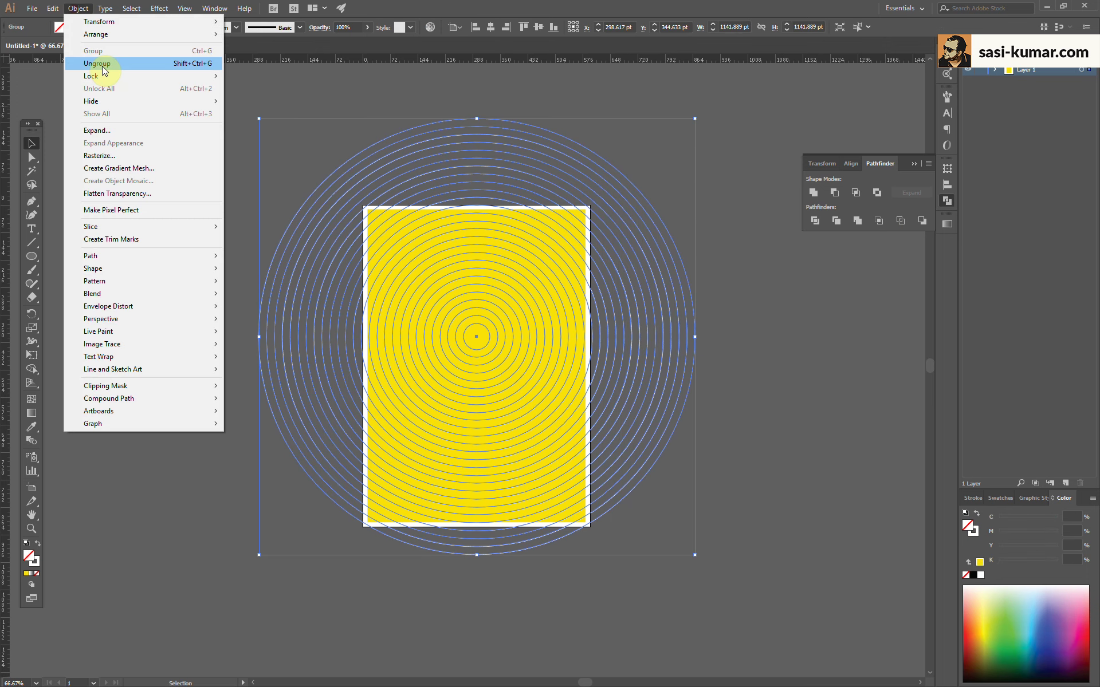
left_click(128, 135)
left_click(518, 412)
left_click(579, 226, "shift")
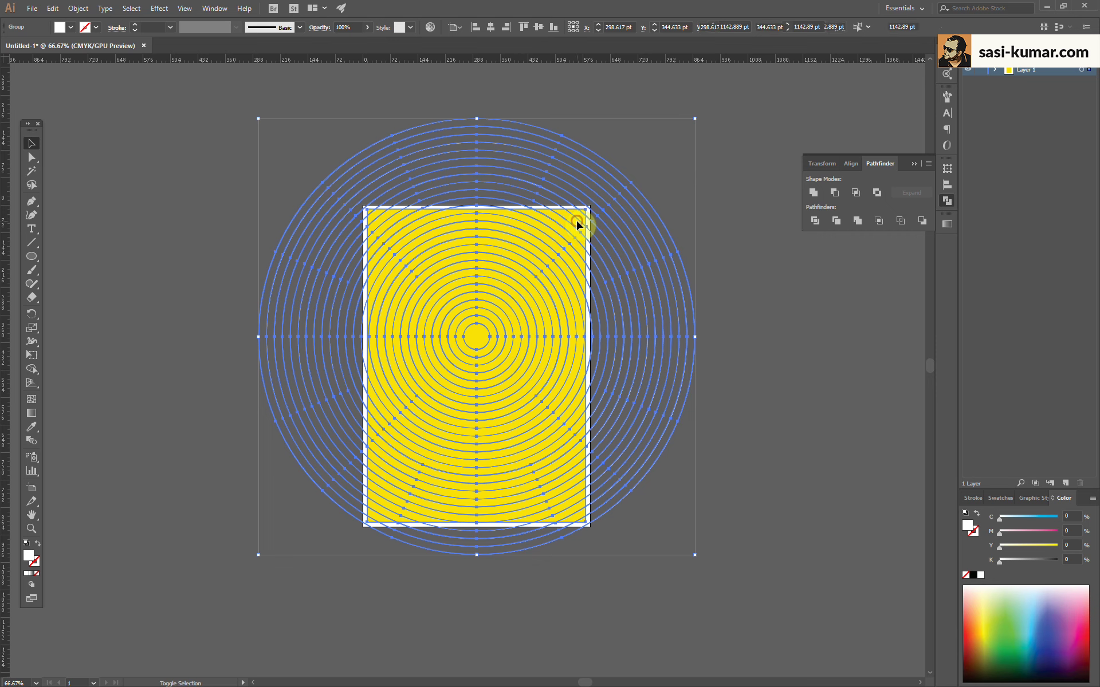
left_click(848, 225)
left_click(795, 345)
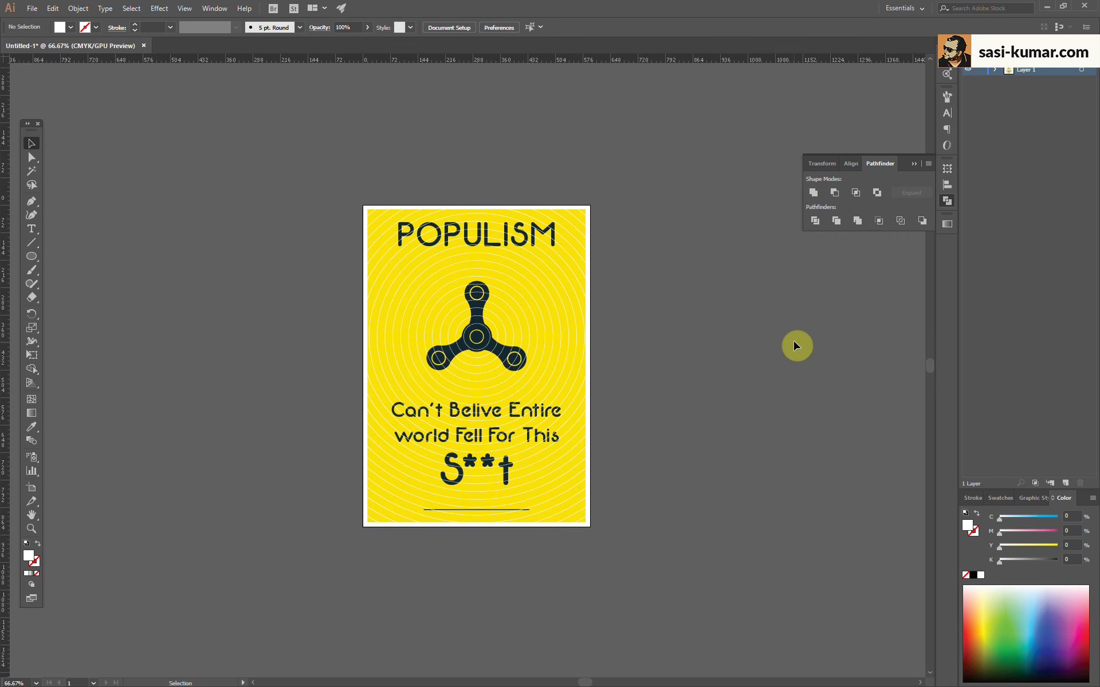
key("ctrl+plus")
left_click(538, 318)
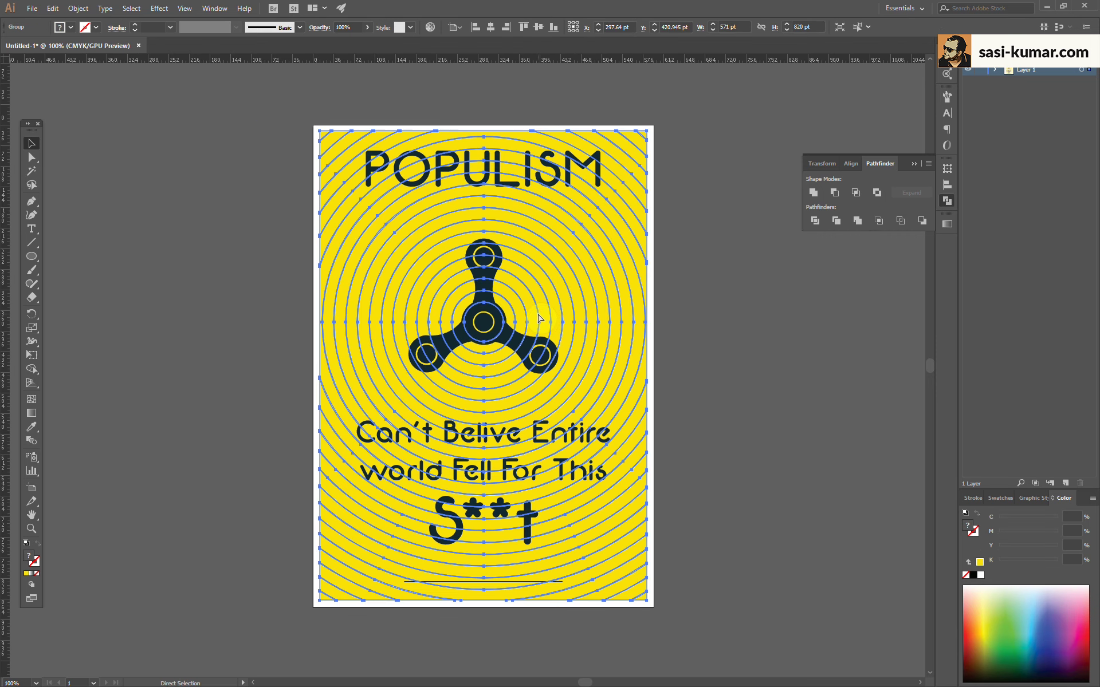
Correct the caption's 'Belive' to 'Believe'
left_click(732, 334)
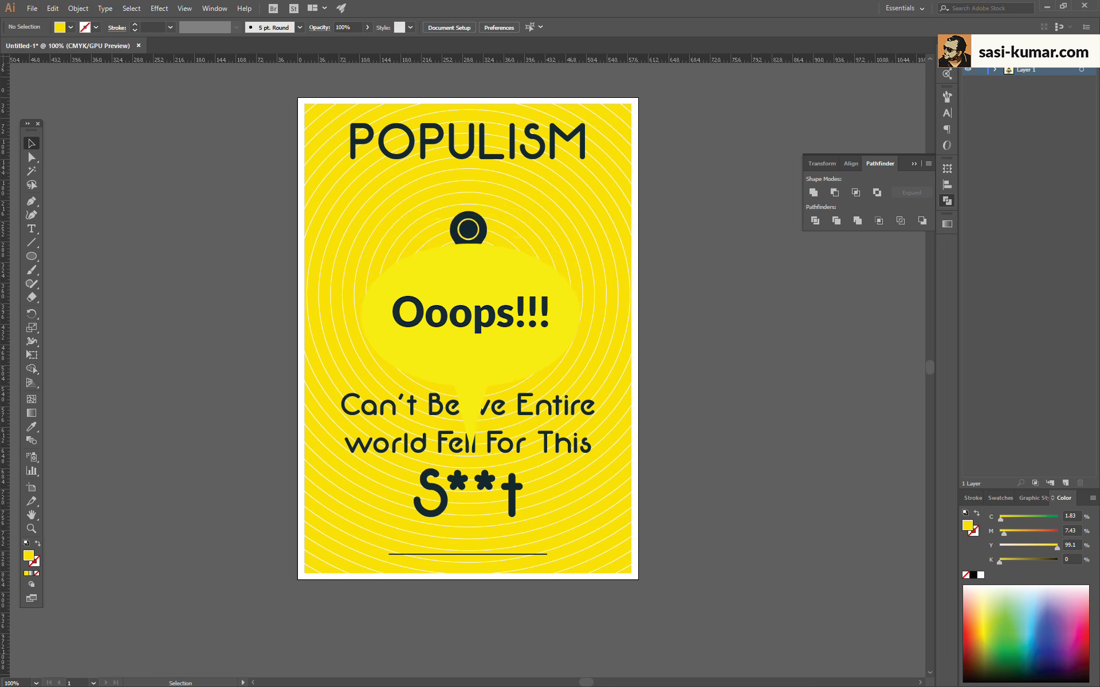
double_click(481, 415)
type("e")
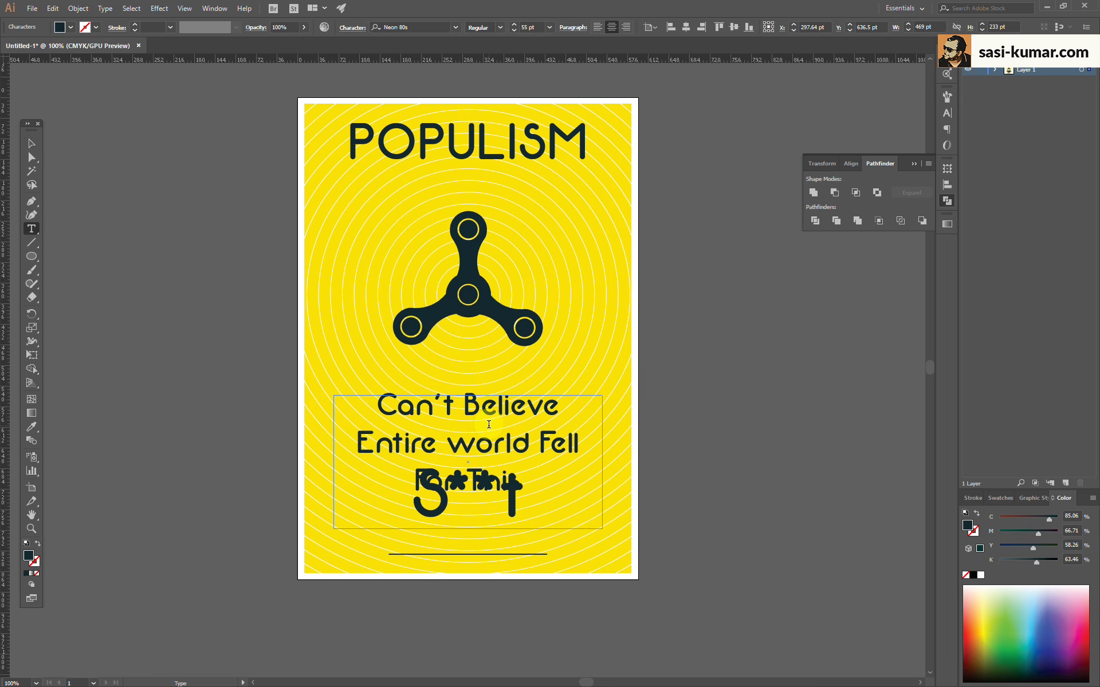
left_click(31, 143)
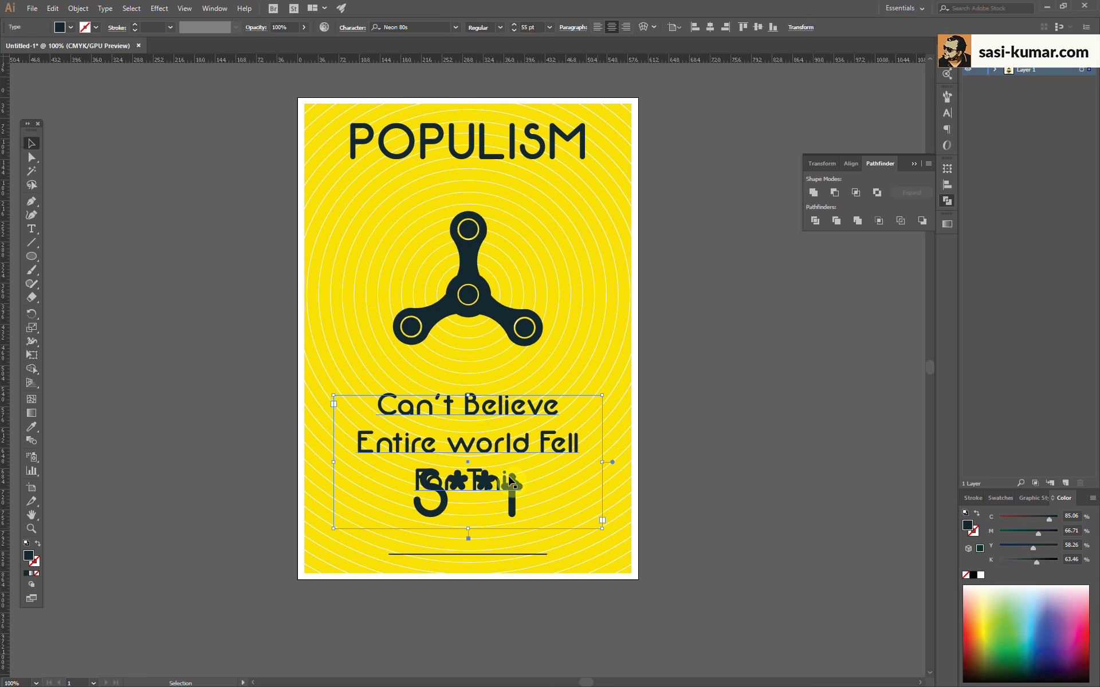
Widen the caption text box so its lines reflow
left_click(674, 404)
left_click(512, 526)
left_click_drag(603, 531, 616, 528)
left_click(732, 508)
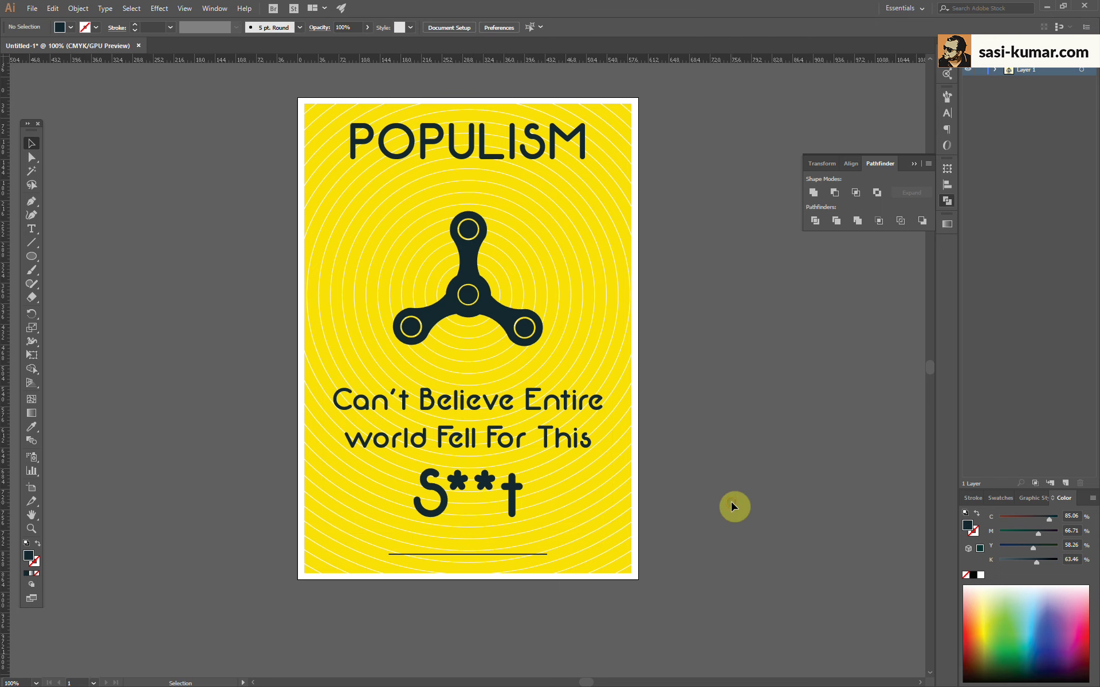
Duplicate the spinner, simplify the copy to a silhouette and shrink it to a small icon
left_click(485, 336)
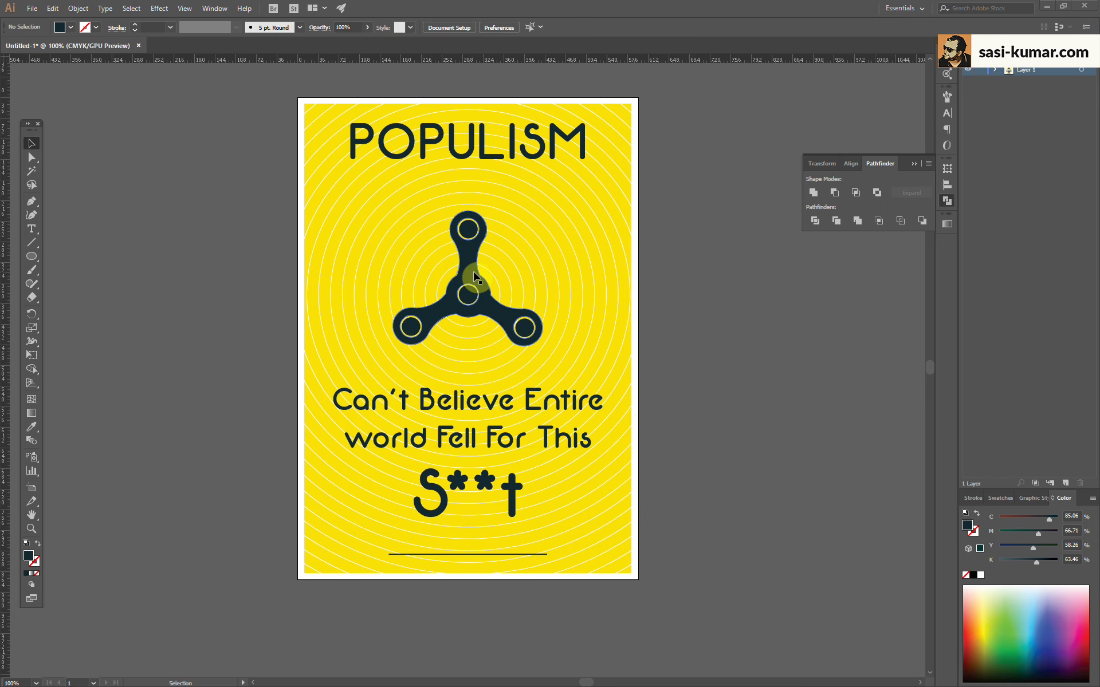
mouse_move(485, 335)
left_mouse_down()
mouse_move(766, 378)
mouse_move(452, 374)
left_mouse_up()
left_click(429, 311)
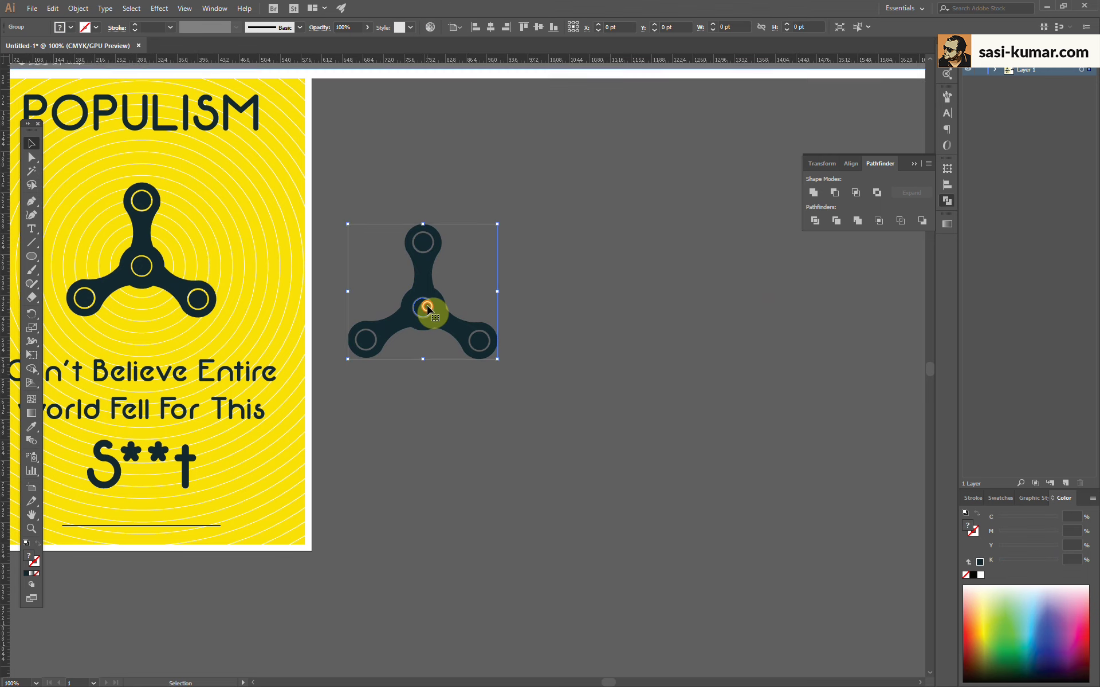
double_click(430, 312)
left_click(395, 332)
left_click_drag(396, 333, 491, 417)
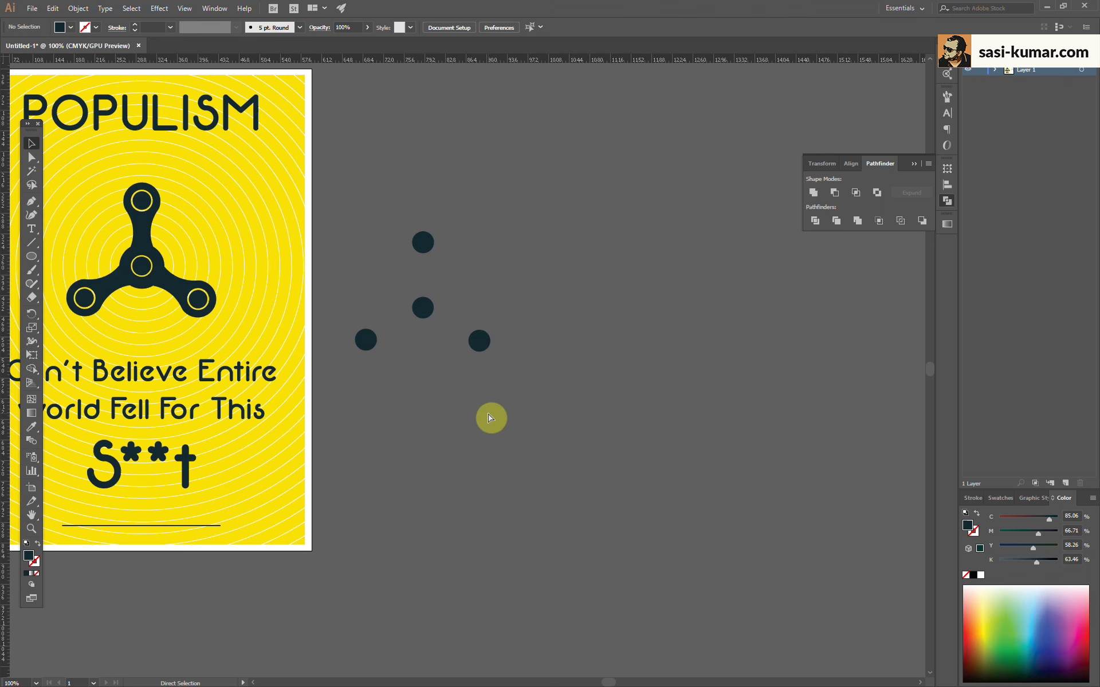
mouse_move(589, 373)
left_mouse_down()
mouse_move(526, 441)
mouse_move(246, 409)
left_mouse_up()
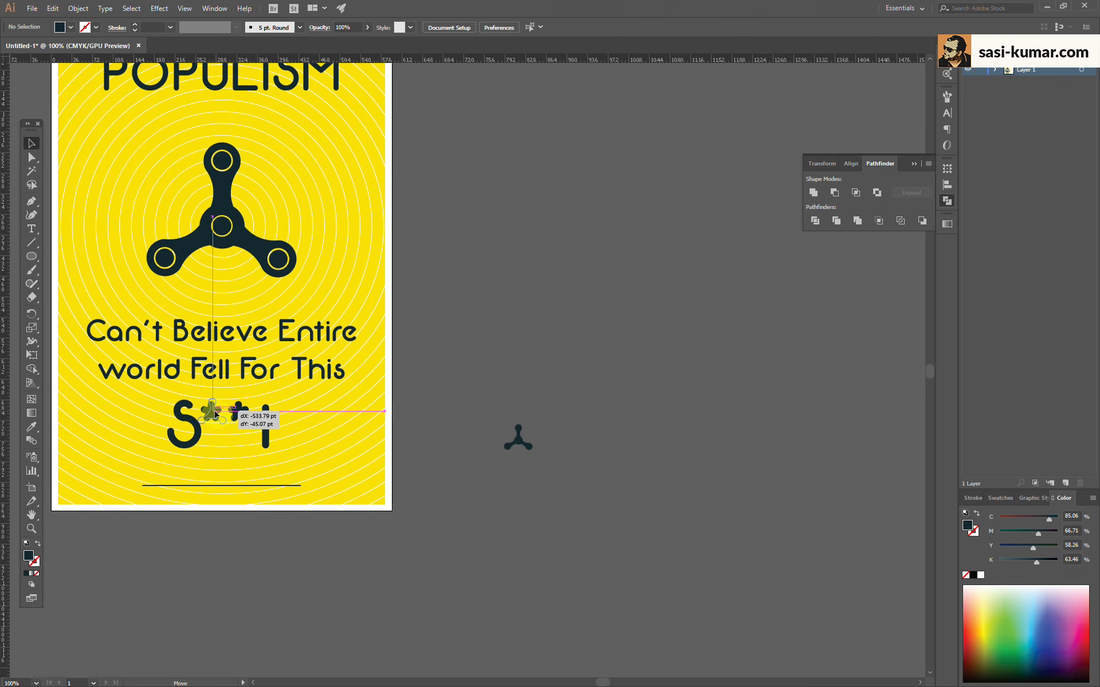
Delete the asterisks in S**t and place two mini spinners in their spots
key("ctrl+plus")
key("ctrl+plus")
key("ctrl+plus")
left_click(442, 394)
double_click(442, 394)
key("Delete")
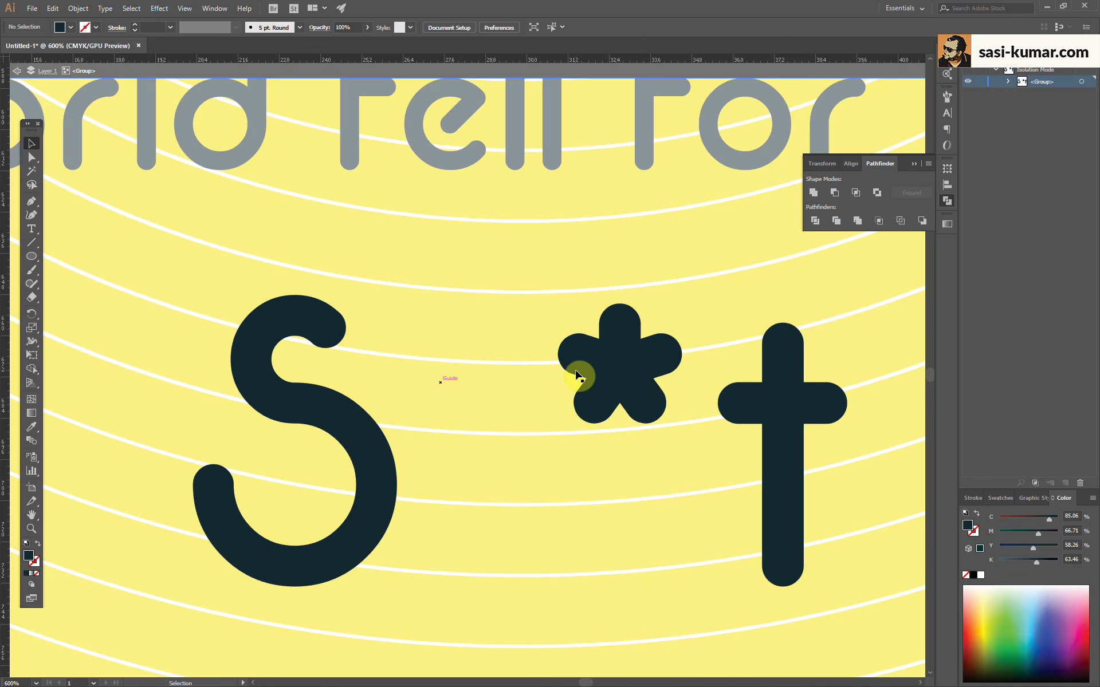
left_click_drag(461, 371, 464, 490)
left_click_drag(467, 487, 604, 487)
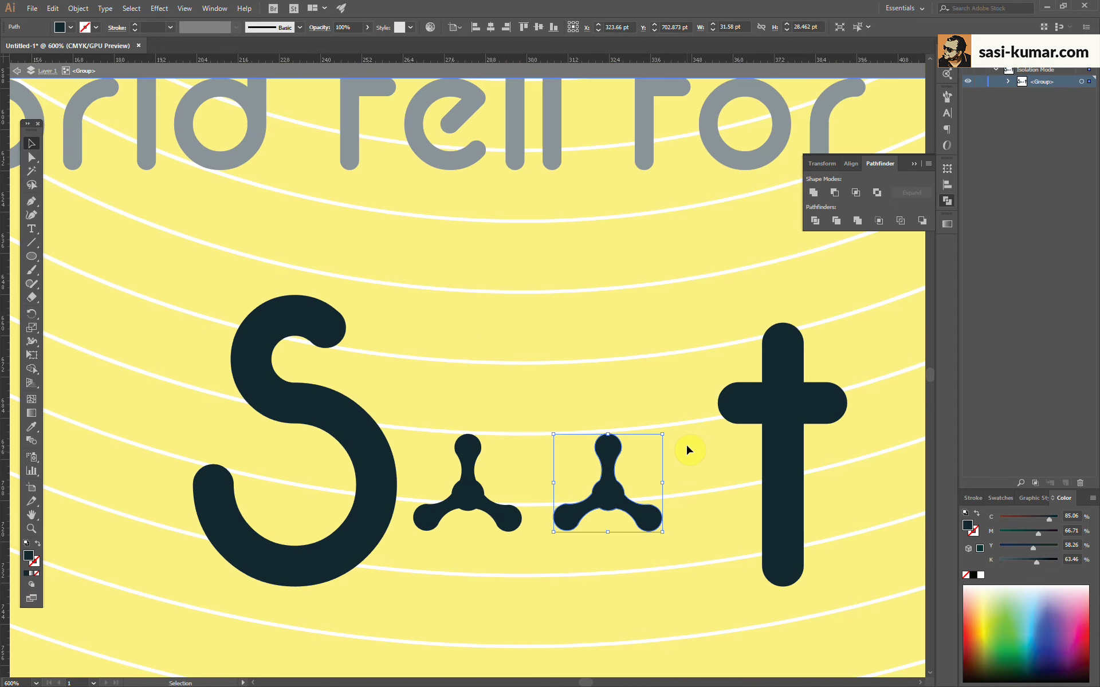
left_click_drag(692, 449, 536, 541)
left_click(467, 487, "shift")
left_click(456, 26)
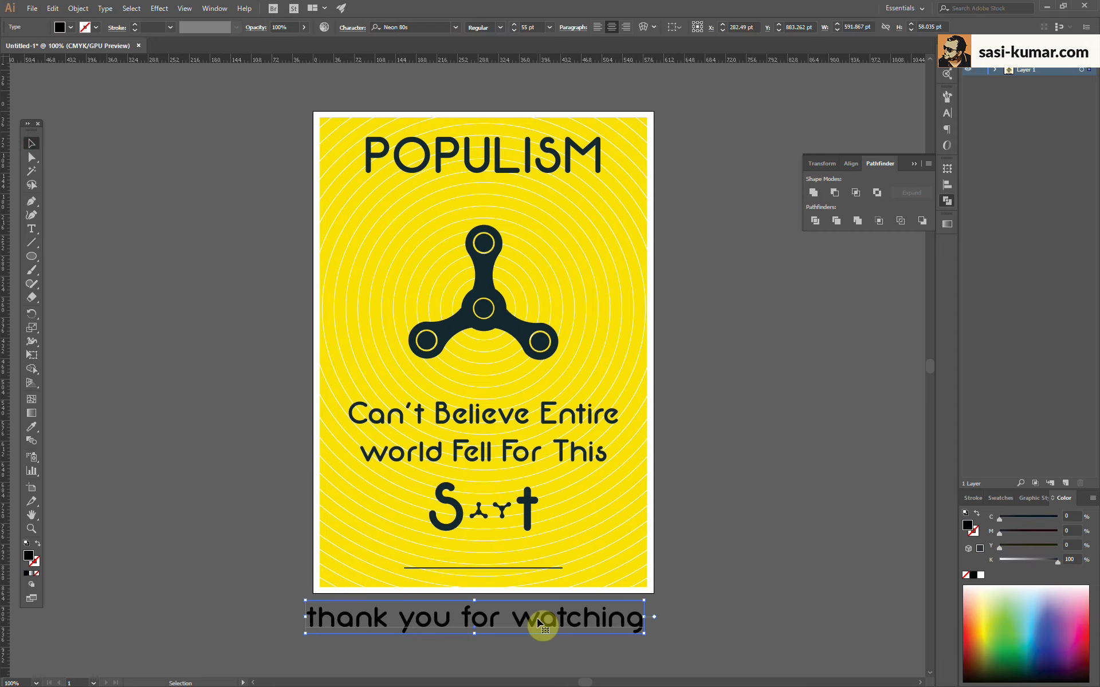
Delete the thank-you-for-watching text
left_click(751, 543)
left_click(564, 629)
key("Delete")
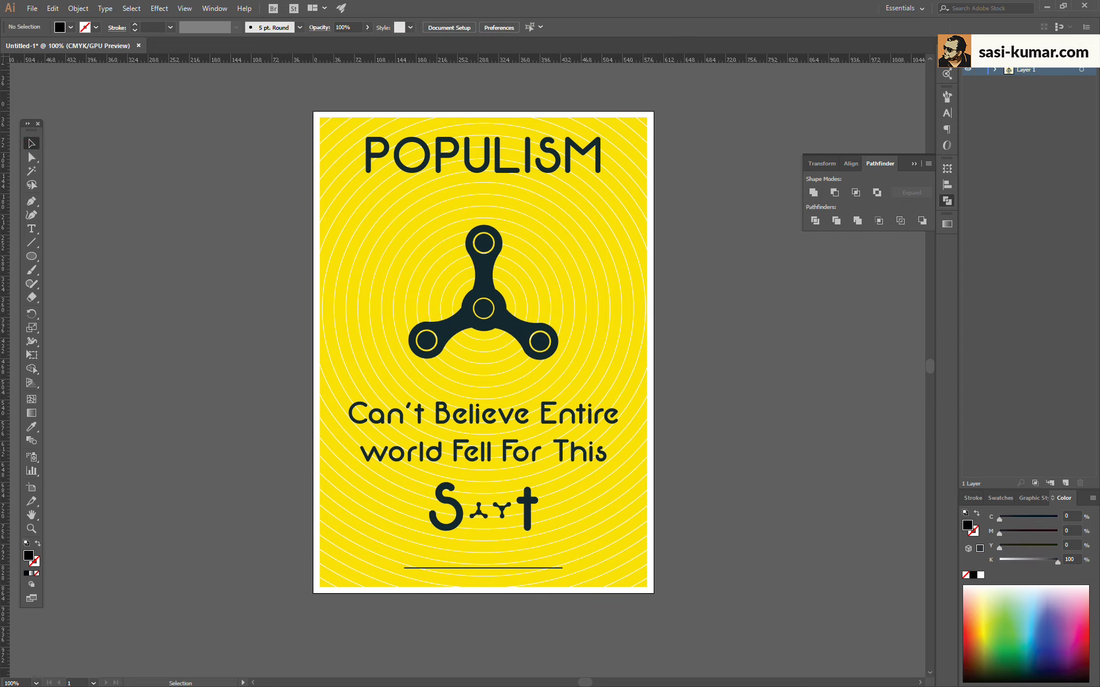